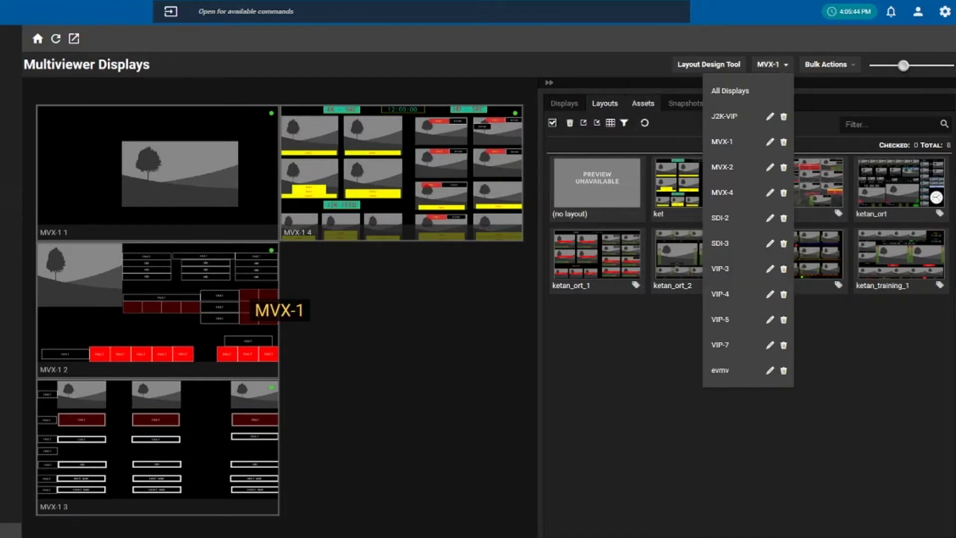
Review the available fonts, background images, graphics and video loss images, and check the configured remote systems
click(642, 103)
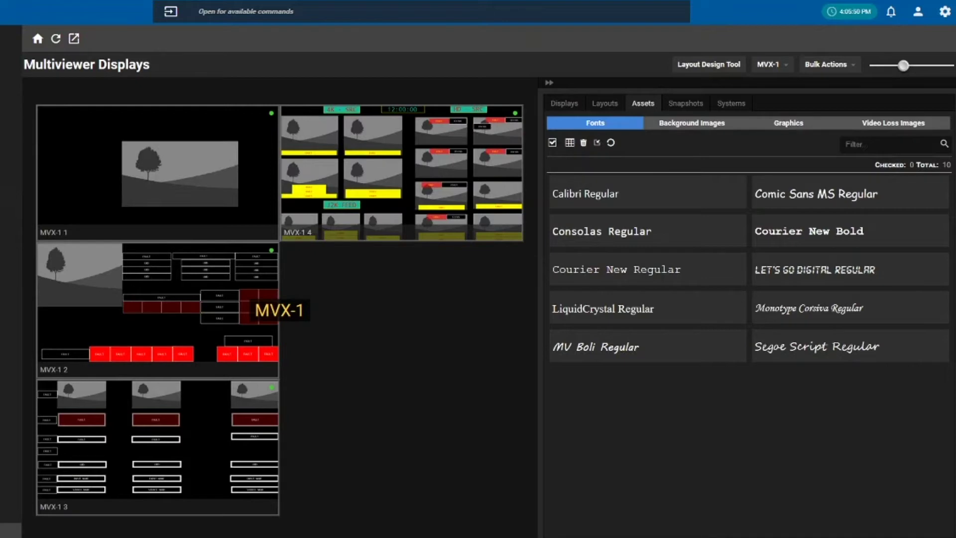
click(691, 123)
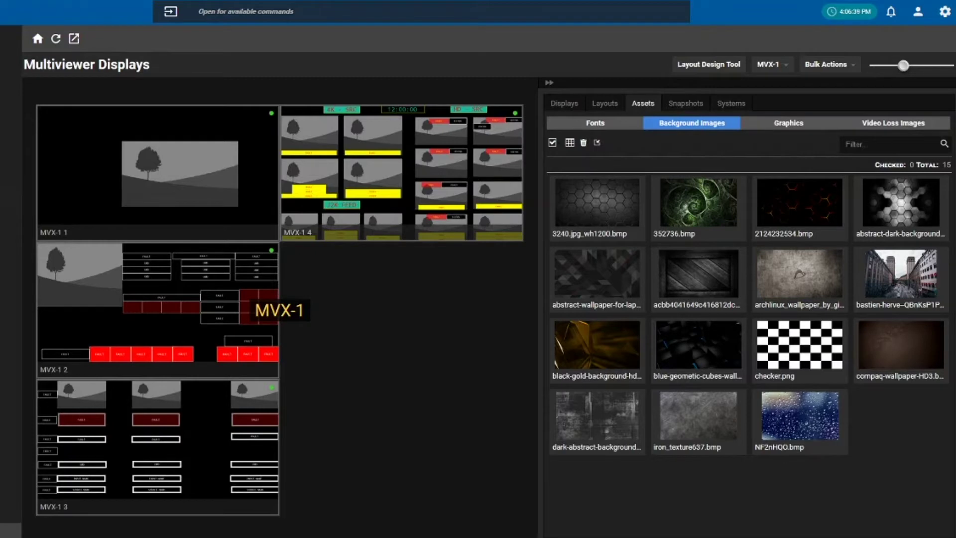
click(788, 123)
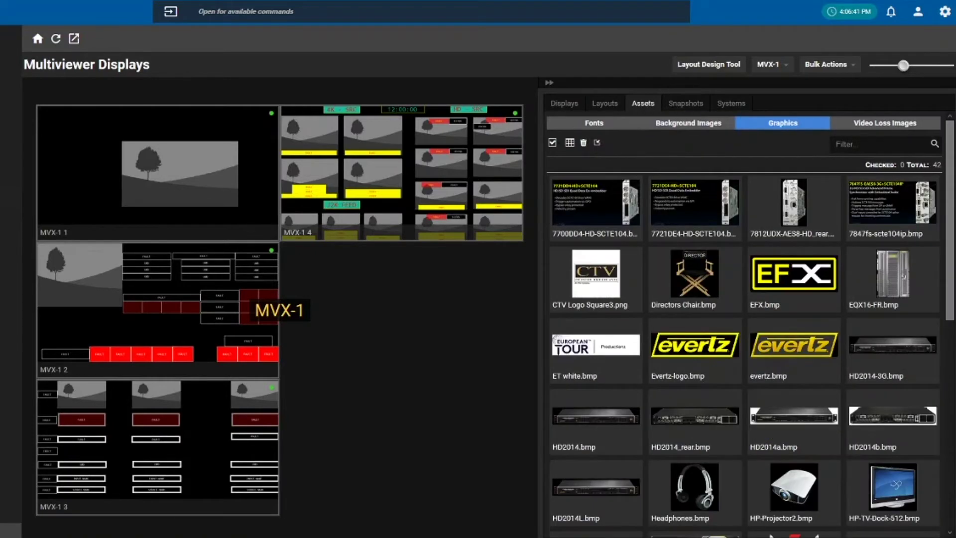
click(885, 123)
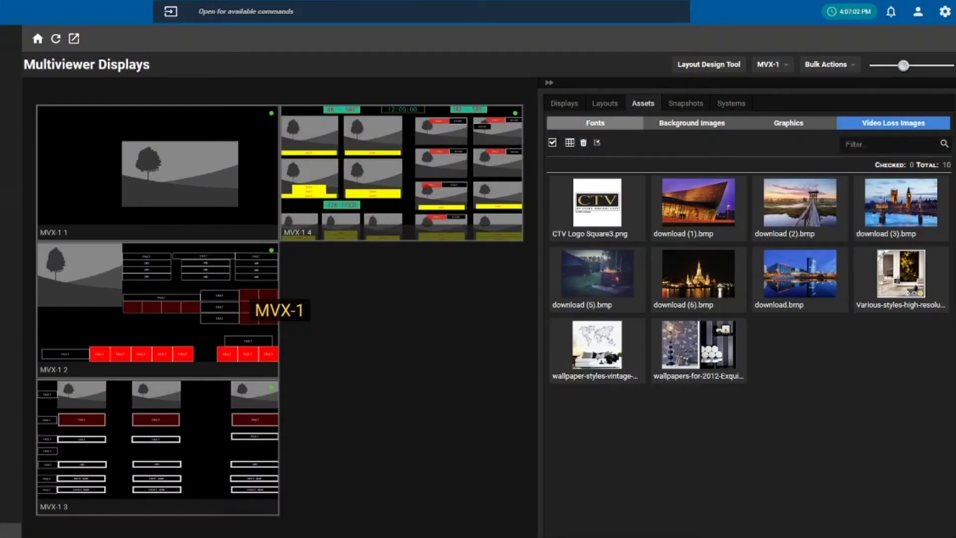
click(595, 123)
click(564, 104)
click(731, 104)
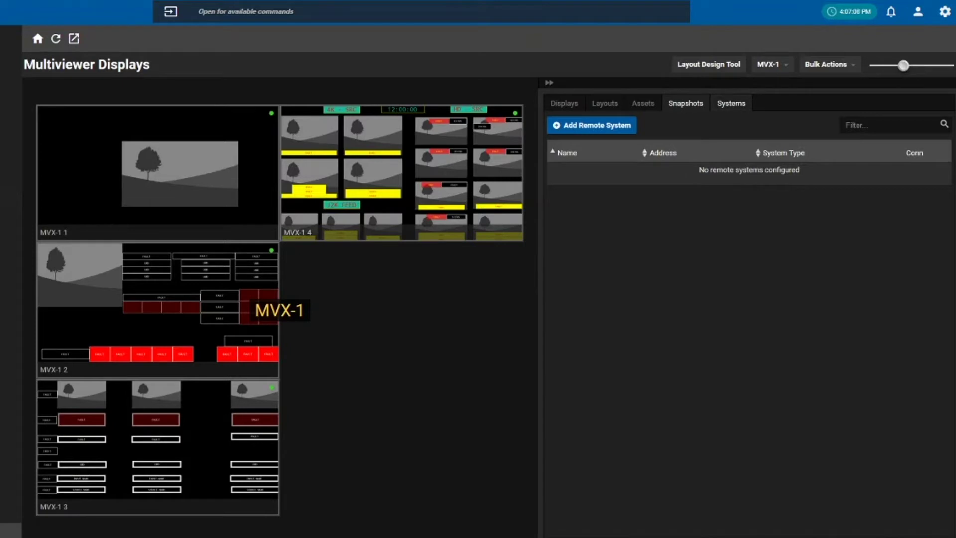
Show all displays and filter the display list by mvx-2
click(771, 64)
click(730, 90)
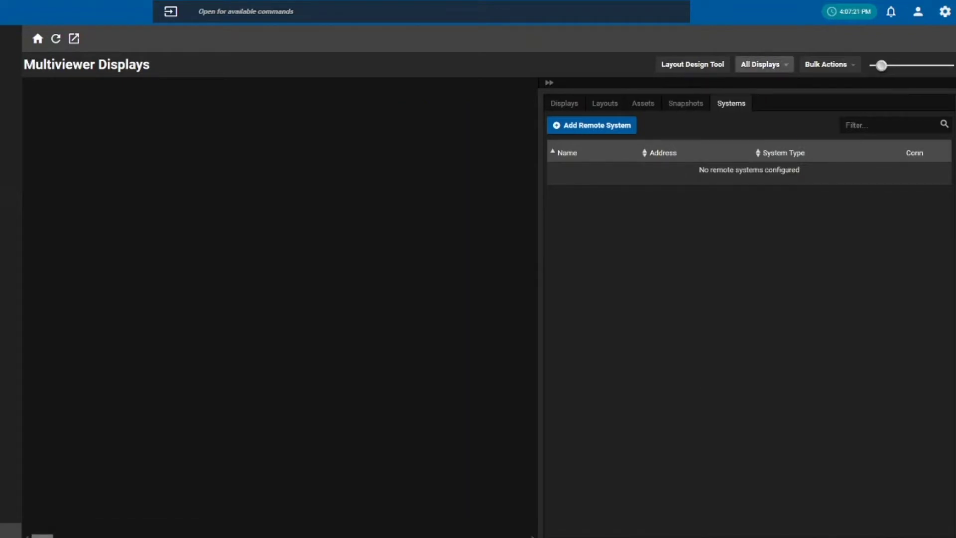
click(764, 64)
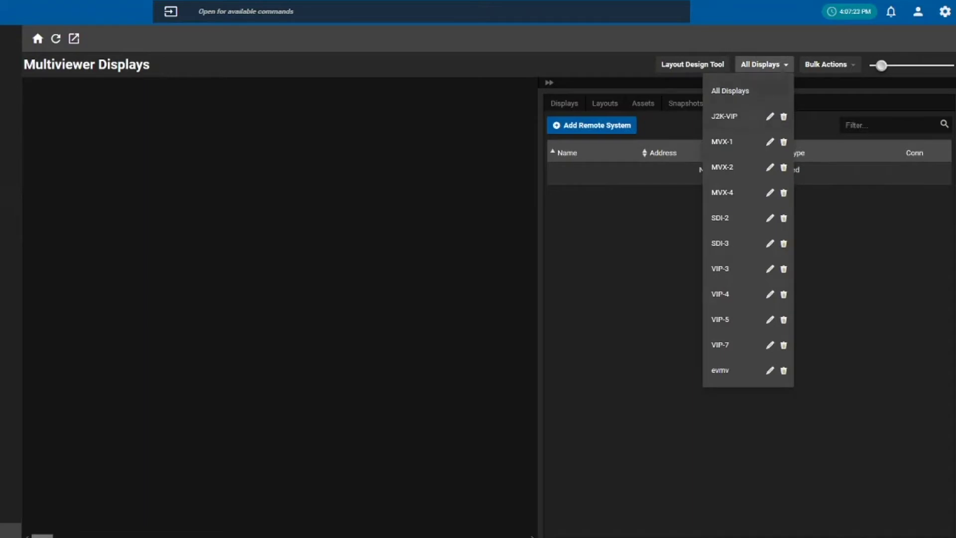
click(730, 91)
click(564, 104)
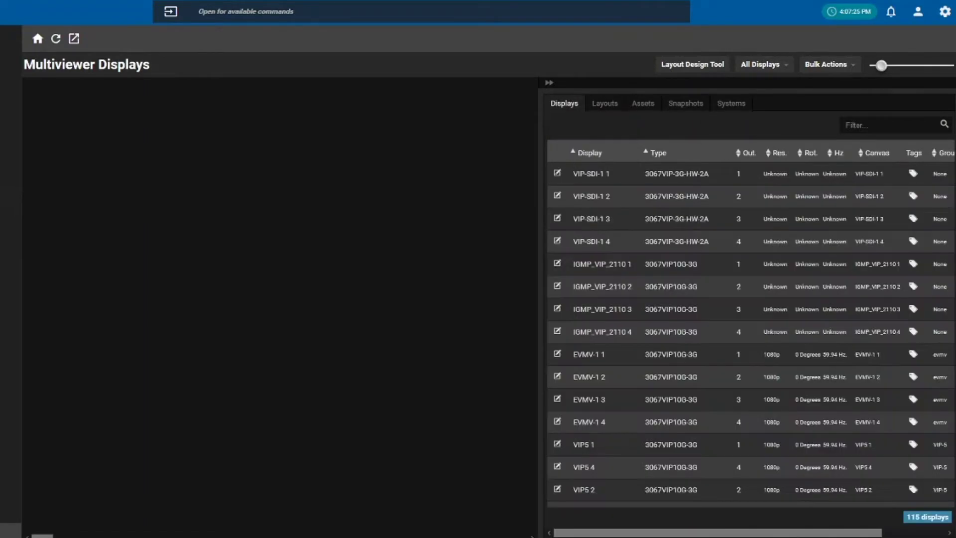
click(844, 125)
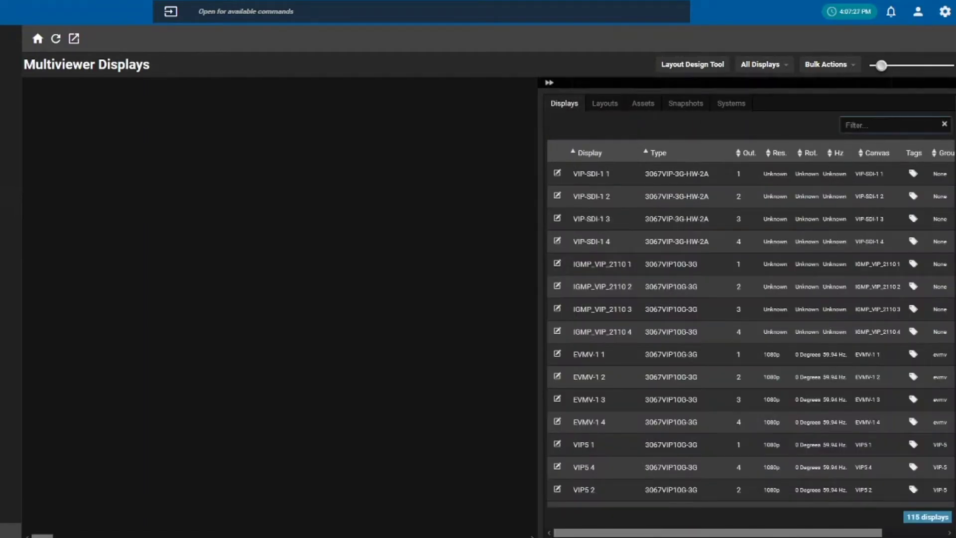
text(mvx-2)
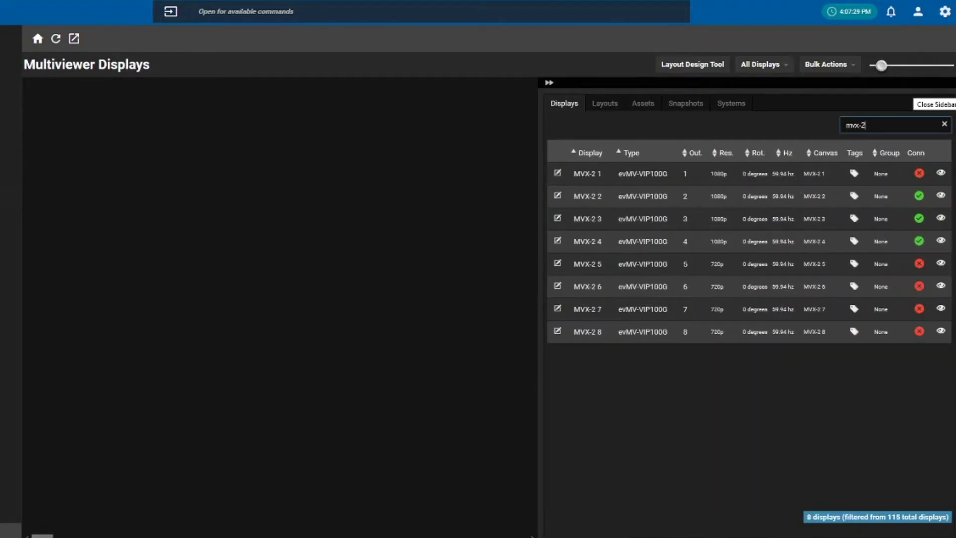
Locate the MVX-2 2 display on the canvas and open its layout for editing
click(557, 196)
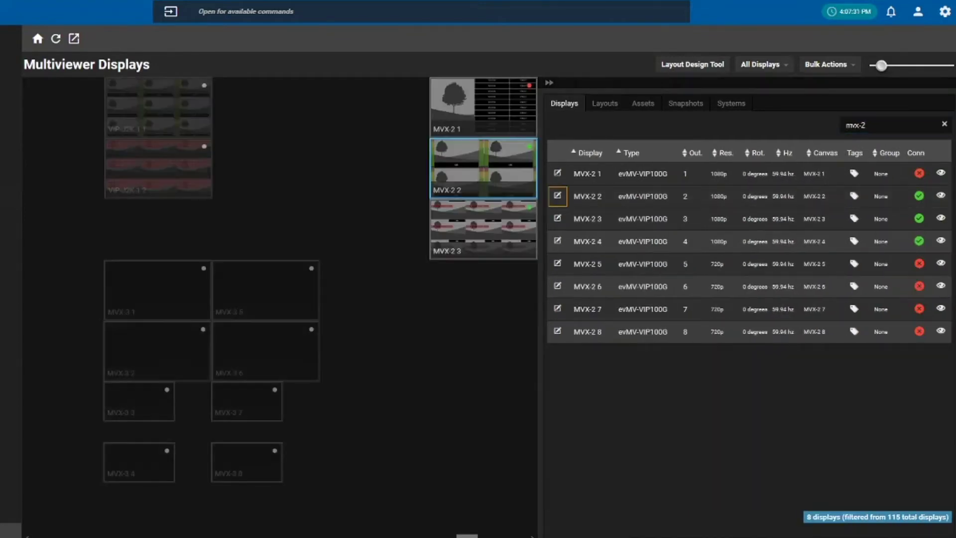
click(480, 169)
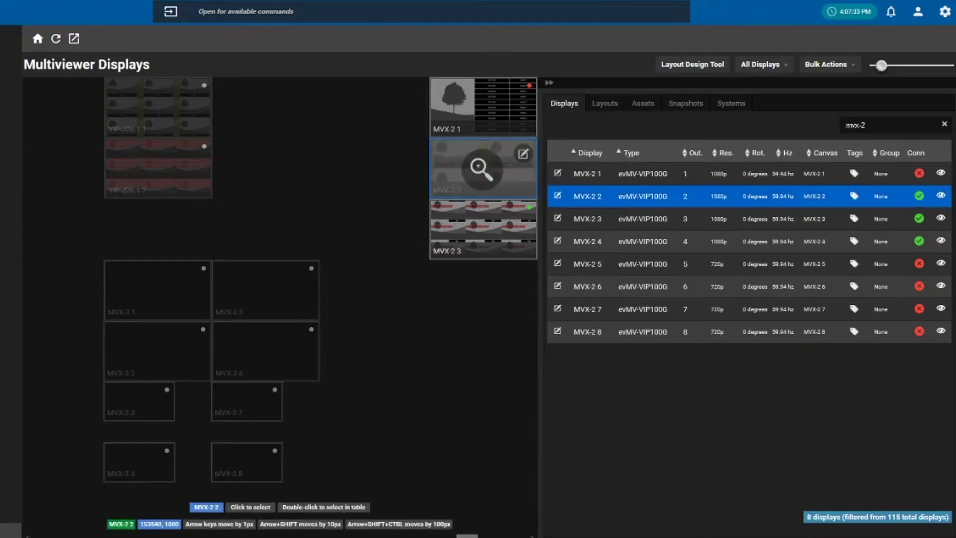
click(479, 169)
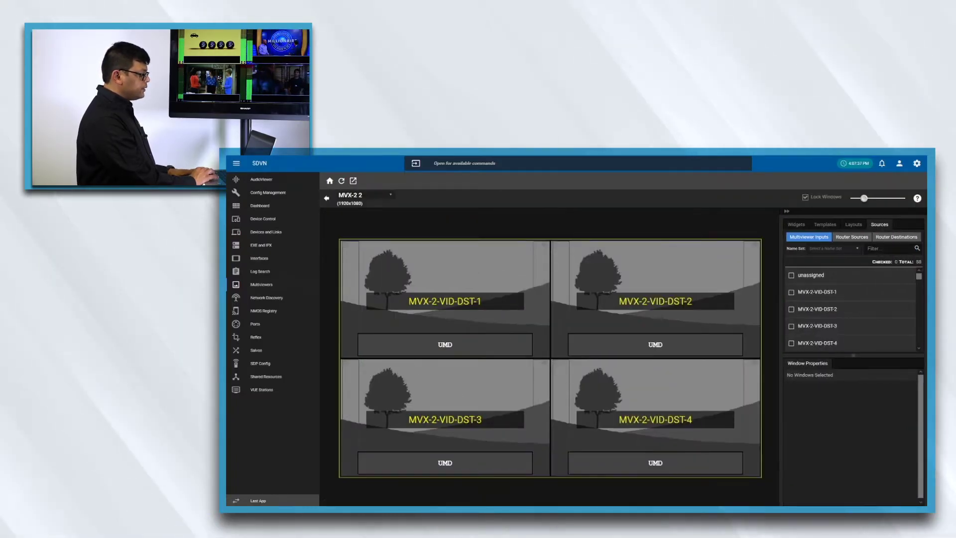
Unlock the windows, try the ketan_ort layout on the display, and clear it by applying (no layout)
click(805, 197)
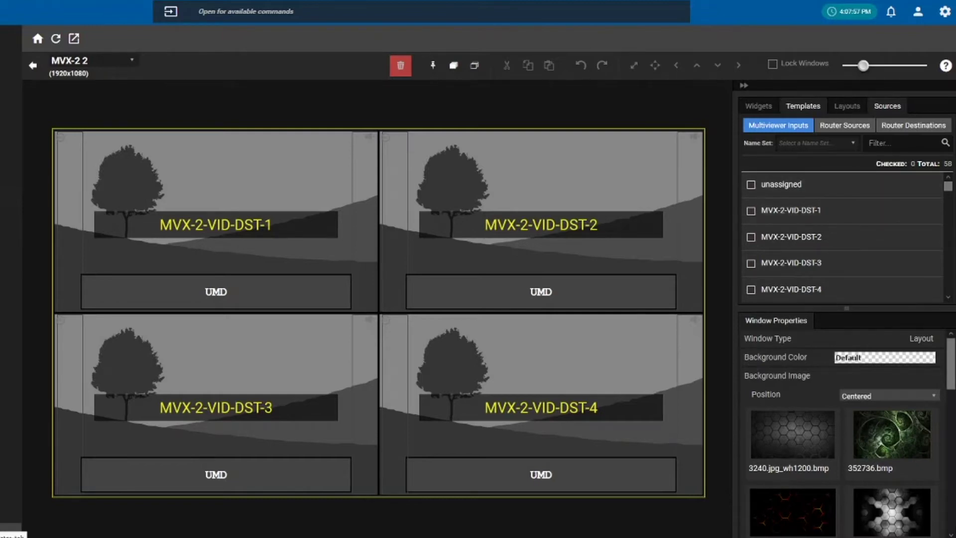
click(846, 106)
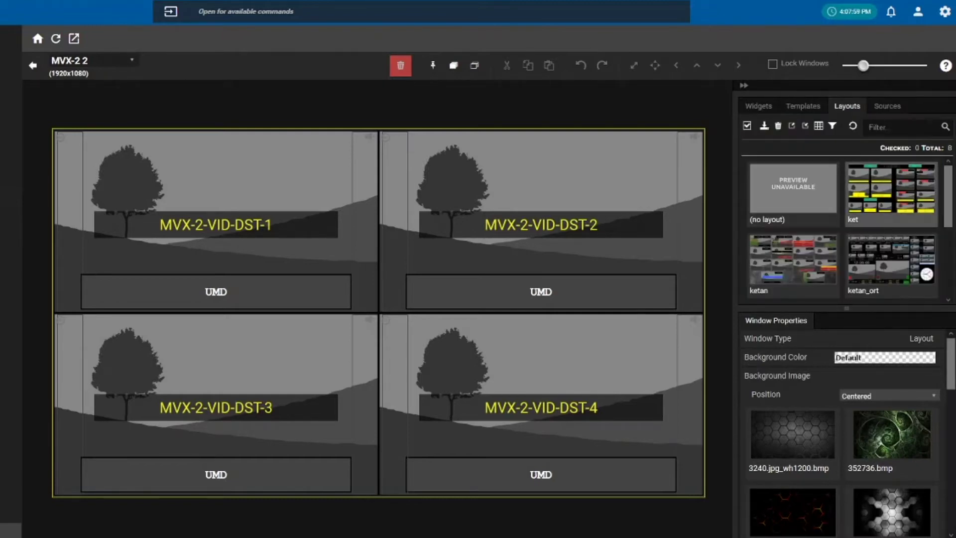
drag(891, 264, 500, 279)
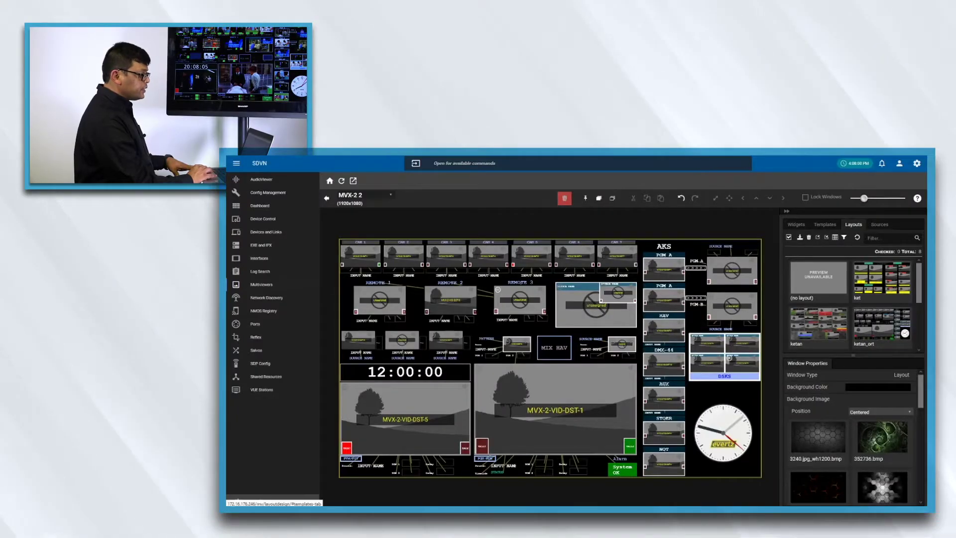
drag(818, 279, 663, 290)
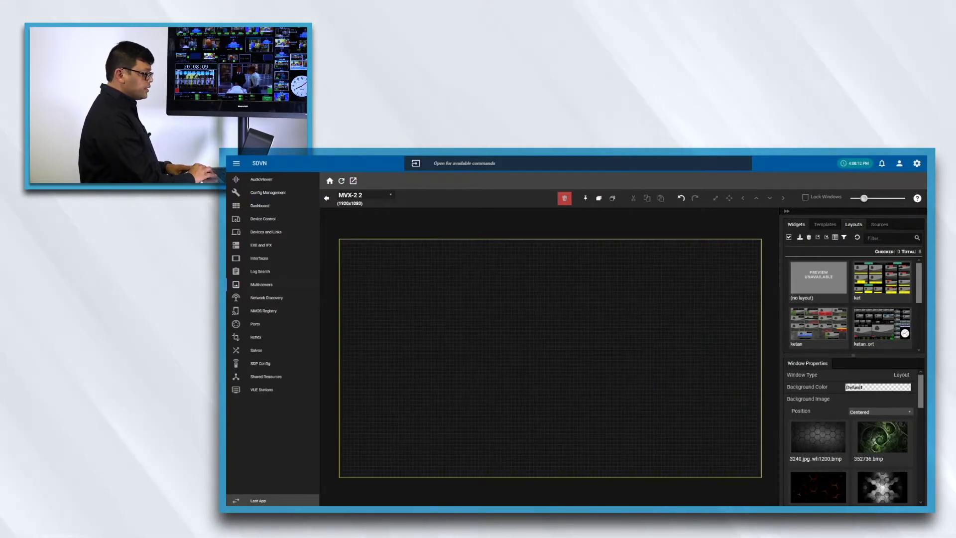
Create a grid of 16:9 video windows with 4 rows and 8 columns on the empty canvas
click(796, 224)
drag(894, 241, 592, 302)
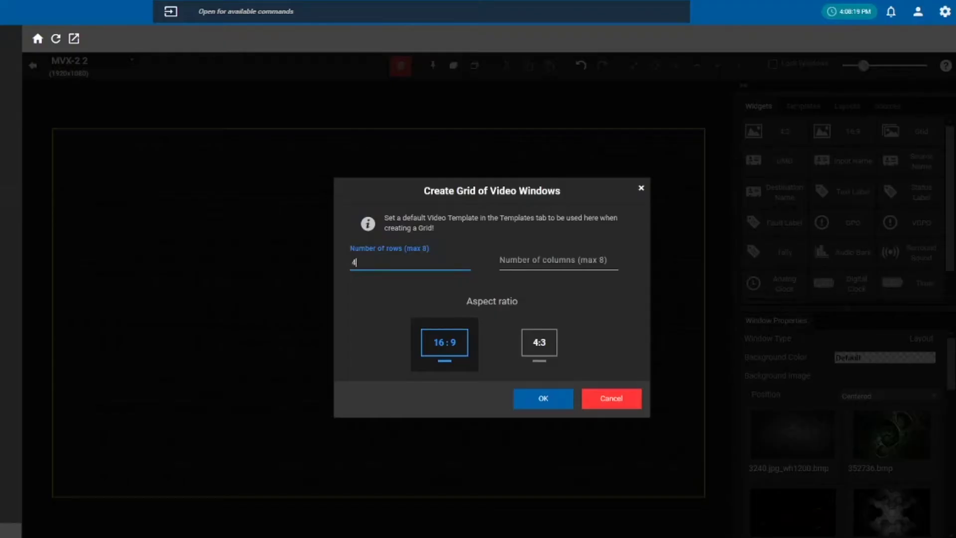
key(Tab)
text(2)
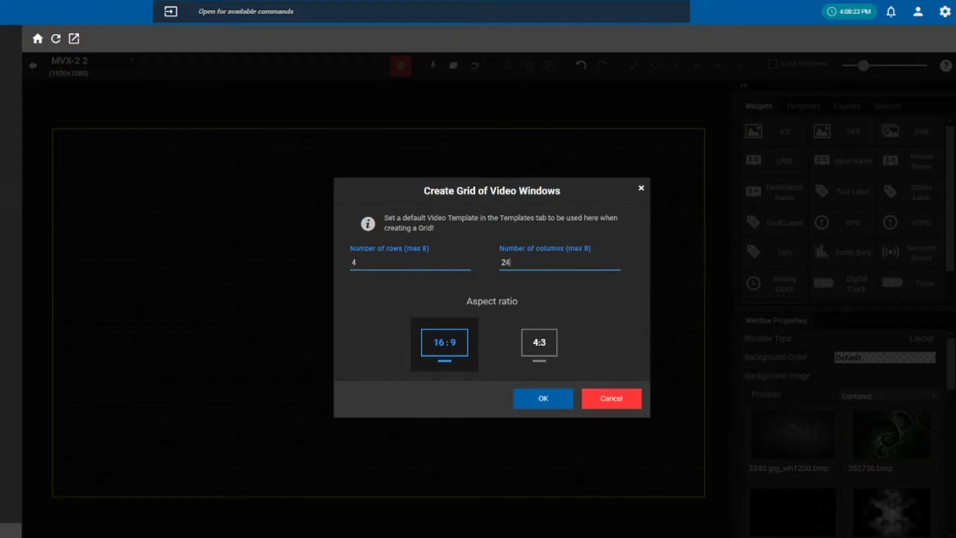
click(543, 398)
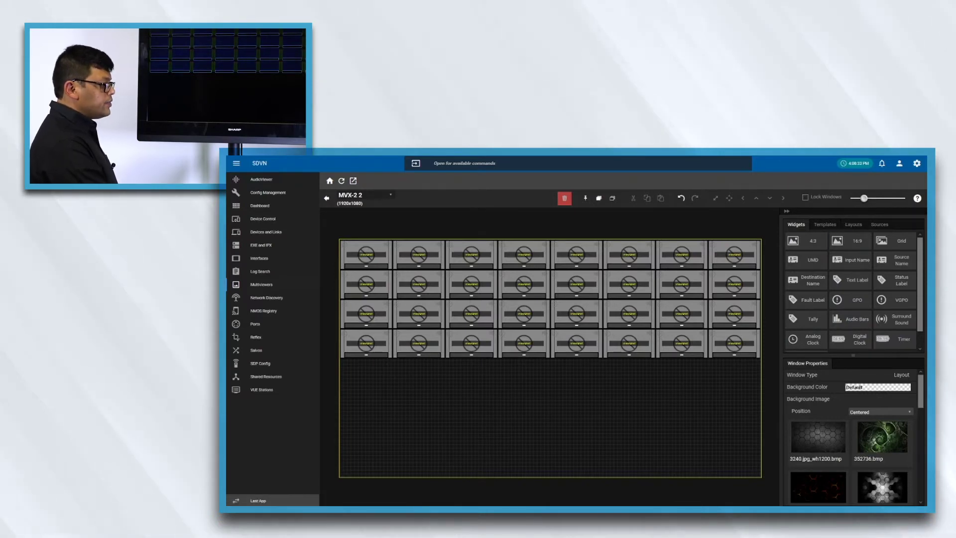
Assign MVX-2-VID-DST-1 and MVX-2-VID-DST-2 to the first two video windows in the grid's first row
click(879, 224)
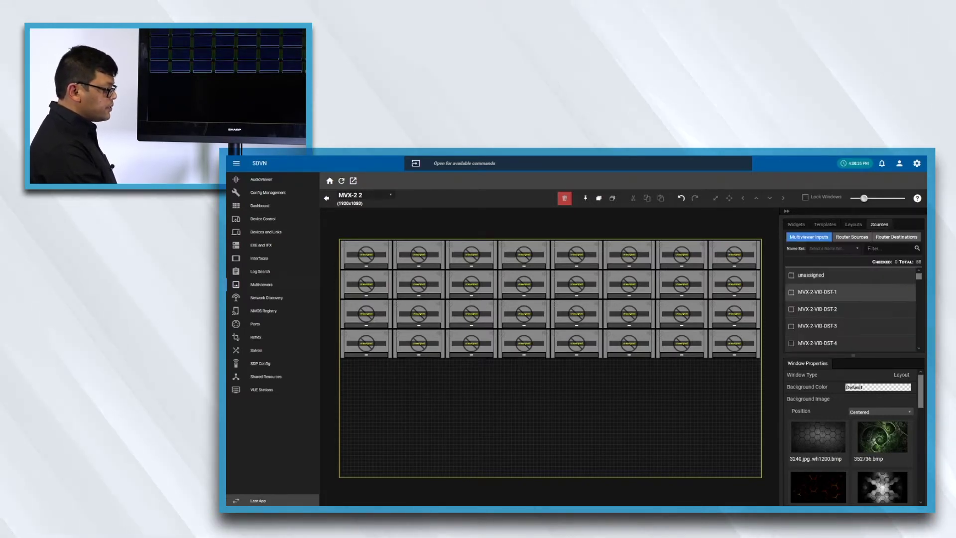
drag(817, 292, 369, 253)
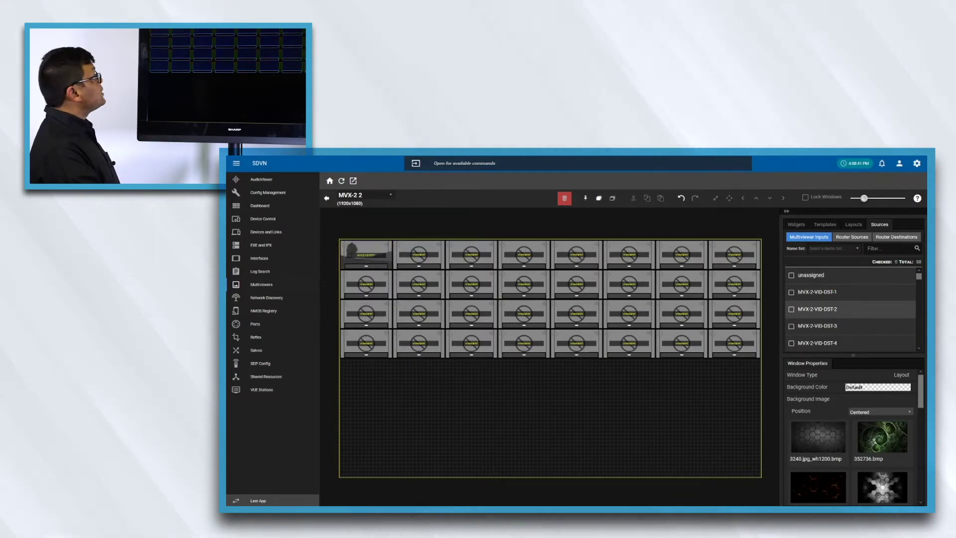
drag(817, 309, 397, 245)
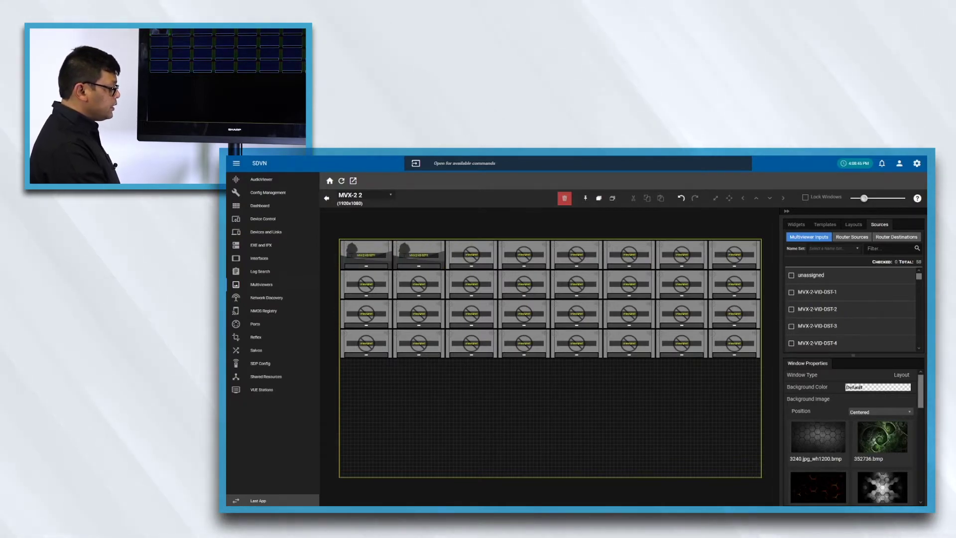
Delete all video windows of the grid from the canvas
click(796, 225)
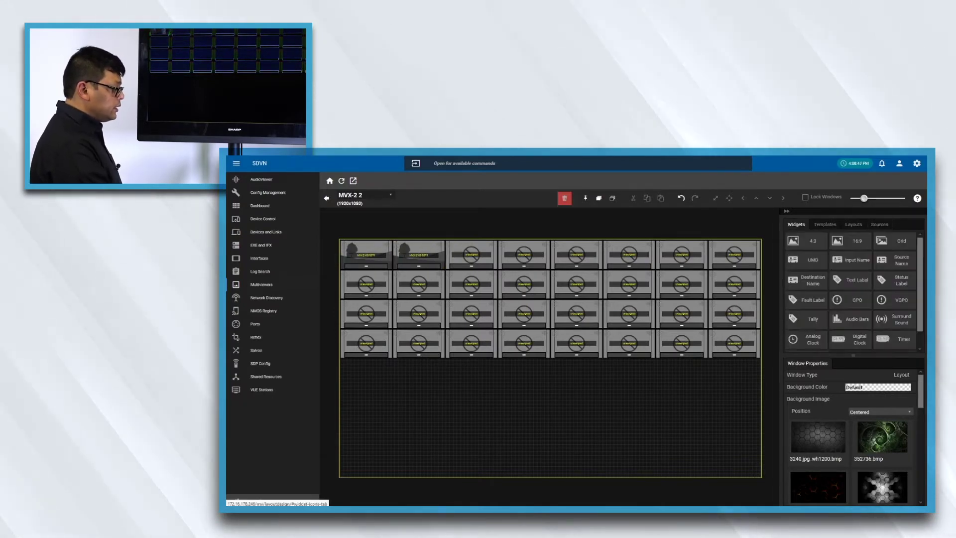
drag(746, 375, 374, 253)
key(Delete)
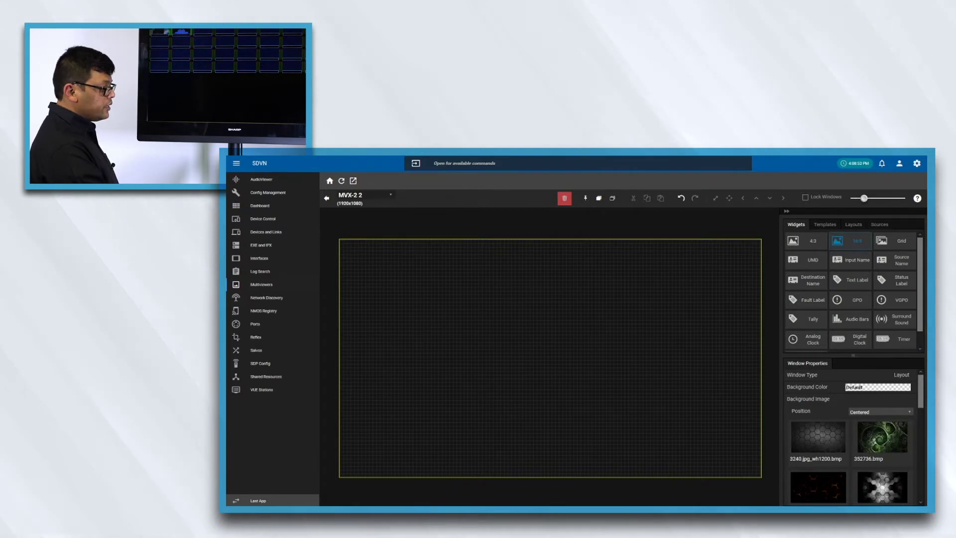
Place a 384 × 216 16:9 video window at about x 572, y 168 and assign MVX-2-VID-DST-1 to it
drag(846, 241, 485, 284)
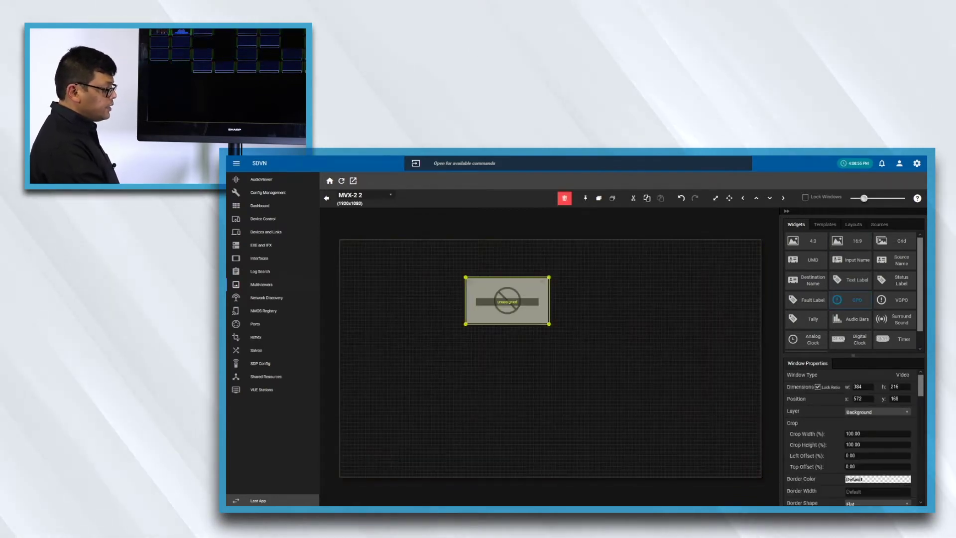
click(879, 224)
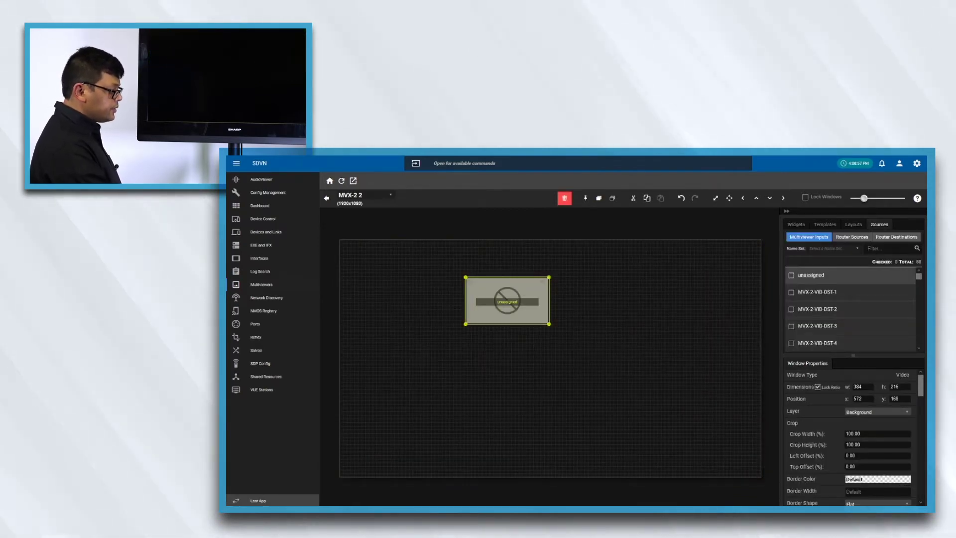
drag(817, 292, 508, 300)
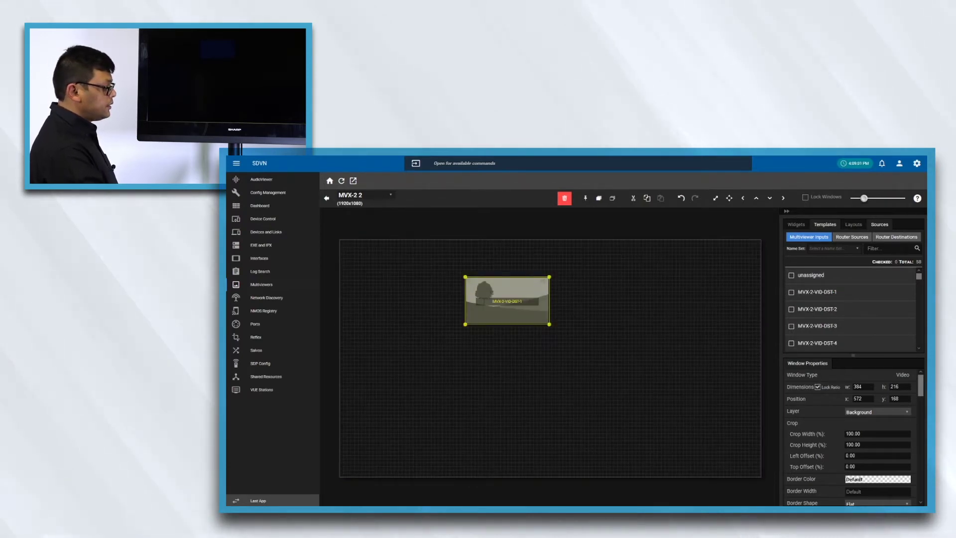
Add an Audio Bars widget inside the MVX-2-VID-DST-1 video window
click(796, 224)
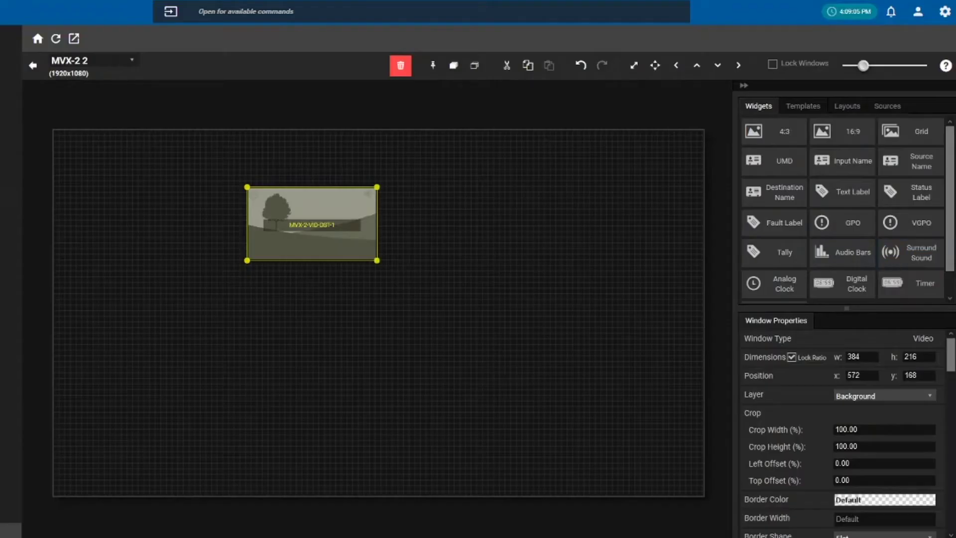
drag(857, 319, 516, 297)
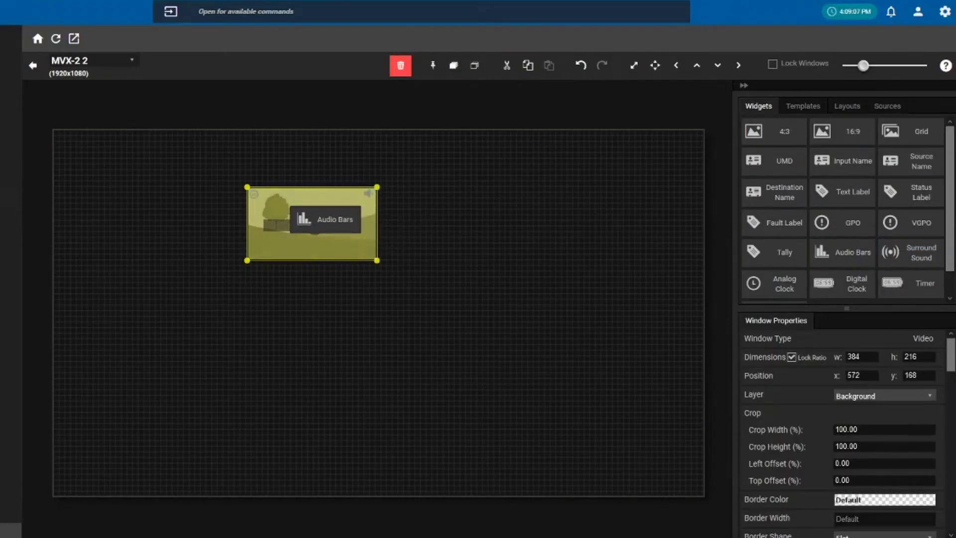
drag(325, 219, 325, 221)
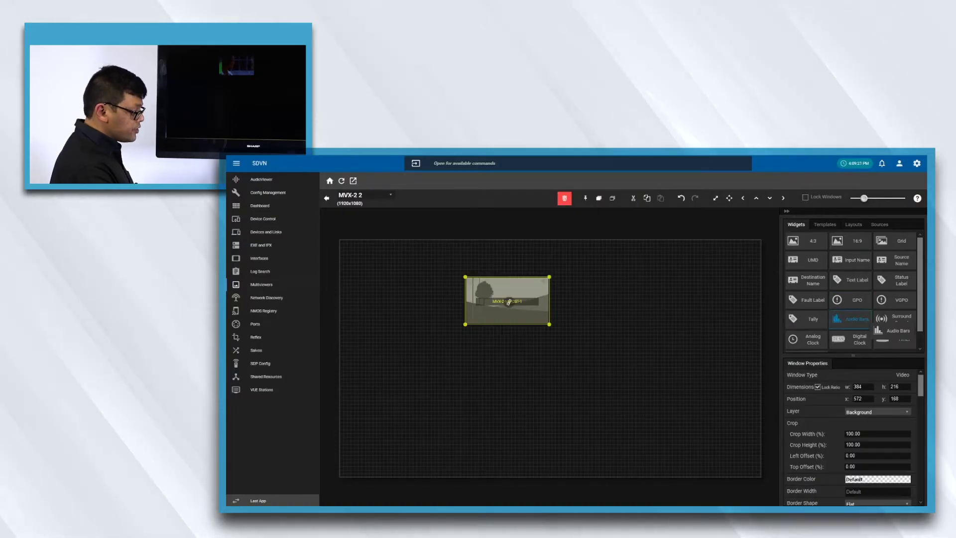
Place a second Audio Bars widget outside the video window at about x 1084, y 212 and link it to that window
drag(851, 319, 580, 288)
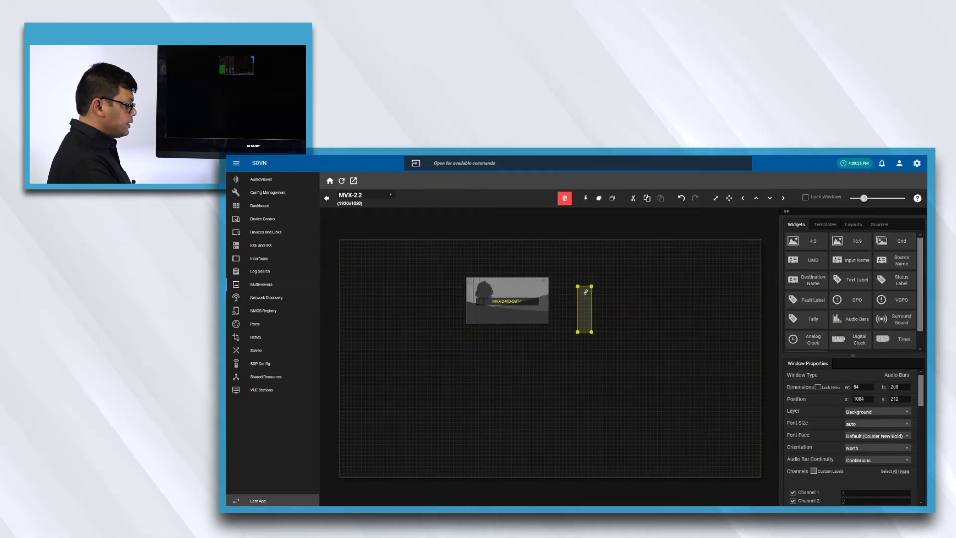
drag(585, 292, 476, 295)
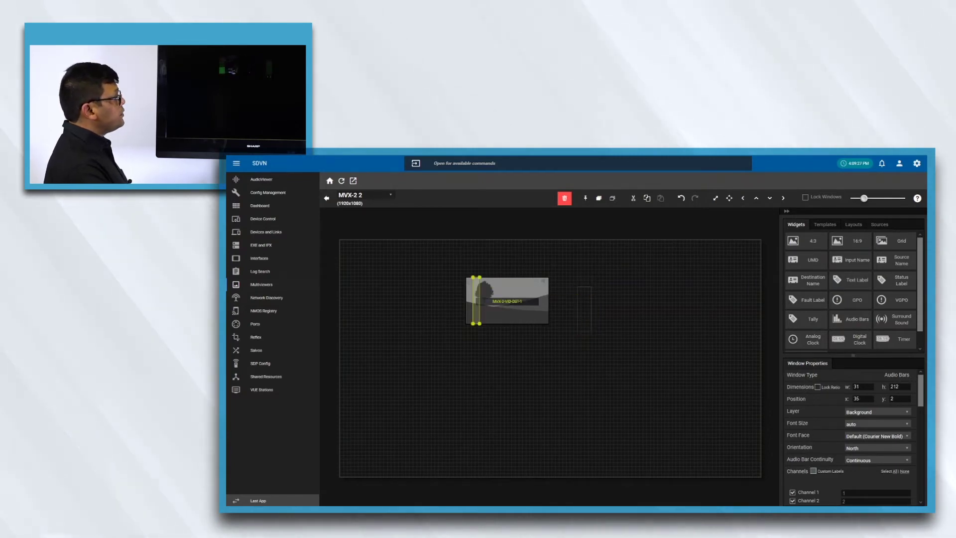
click(585, 308)
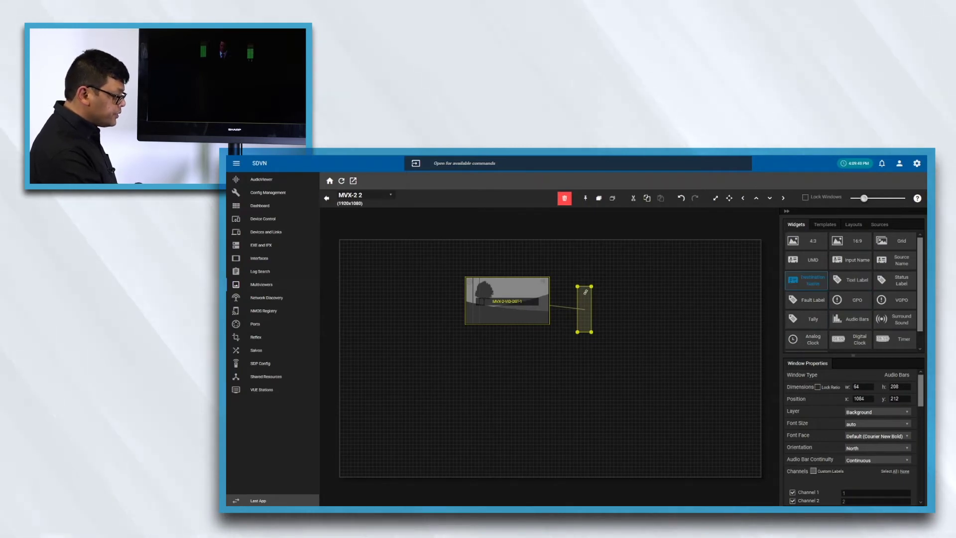
Place a UMD widget below the video window at about x 616, y 428 and link it to that window
drag(816, 259, 818, 257)
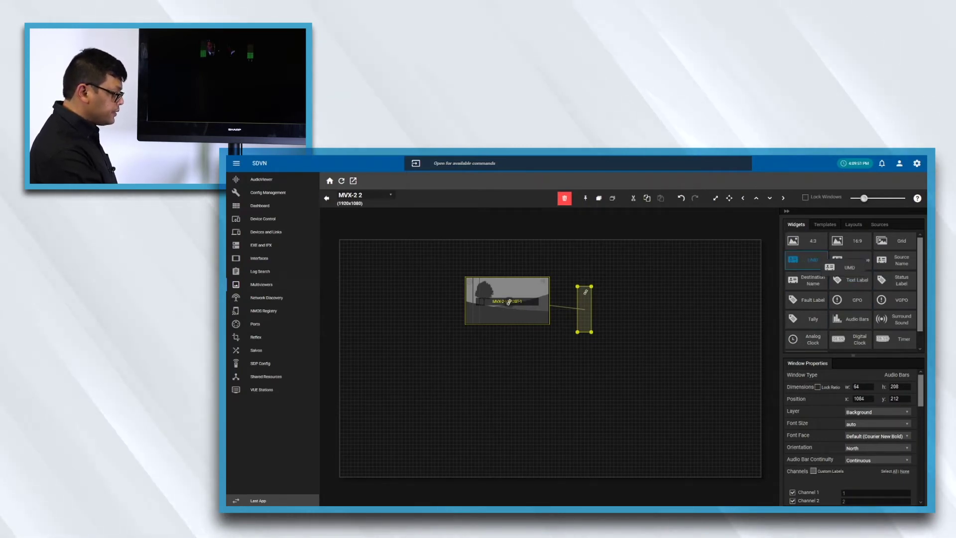
drag(508, 302, 476, 336)
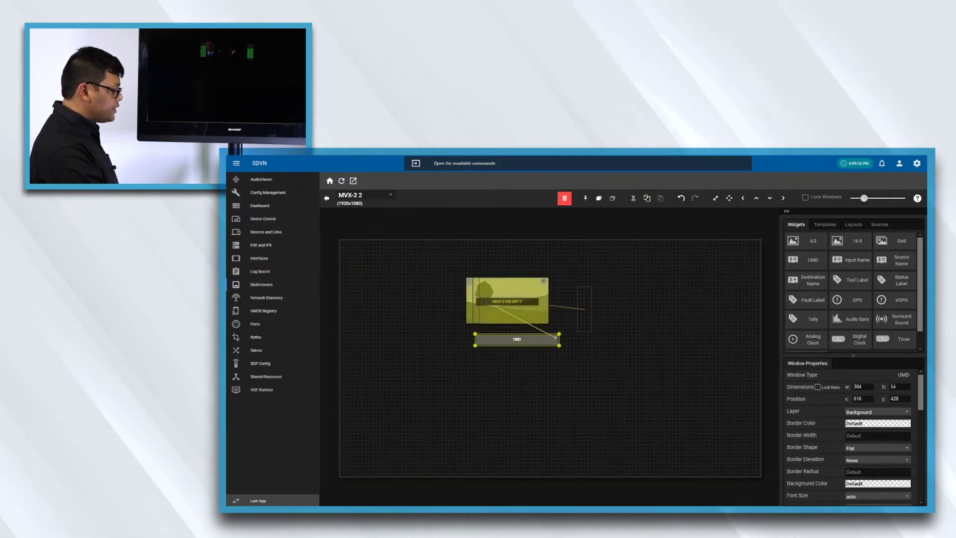
click(507, 299)
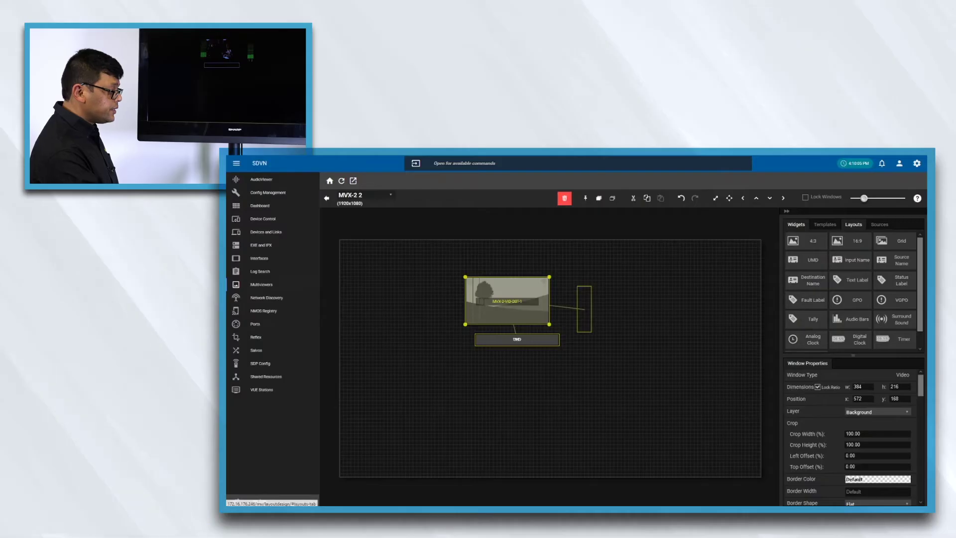
Browse the saved video templates and check gtemplate
click(824, 224)
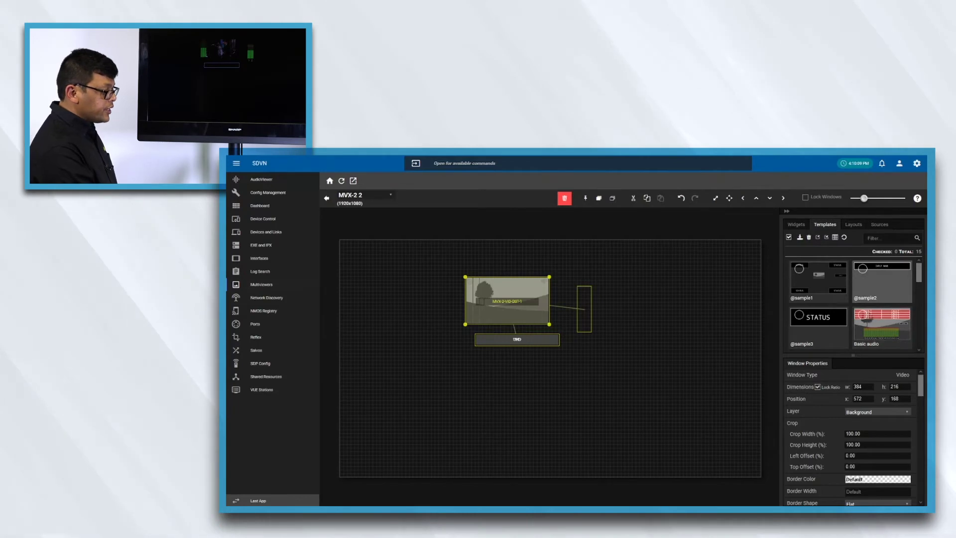
scroll(851, 304, down, 5)
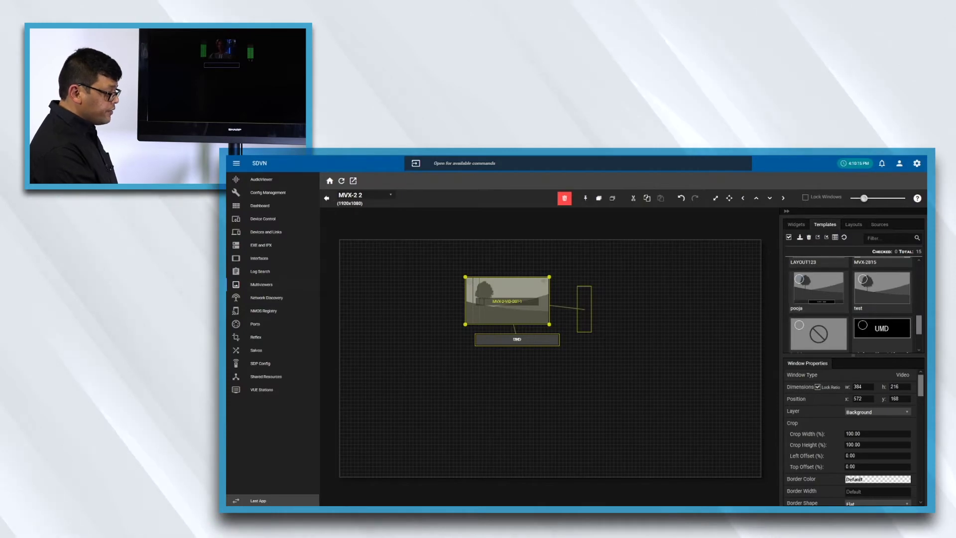
mouse_move(918, 325)
mouse_down()
mouse_move(918, 336)
mouse_move(918, 325)
mouse_up()
scroll(851, 304, up, 3)
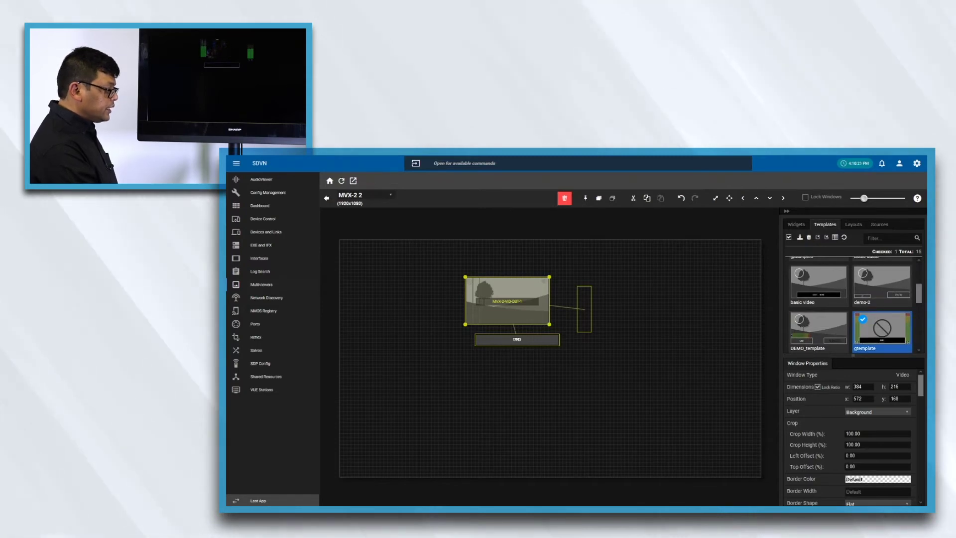
Clear the canvas by applying the (no layout) entry from the saved layouts
click(796, 224)
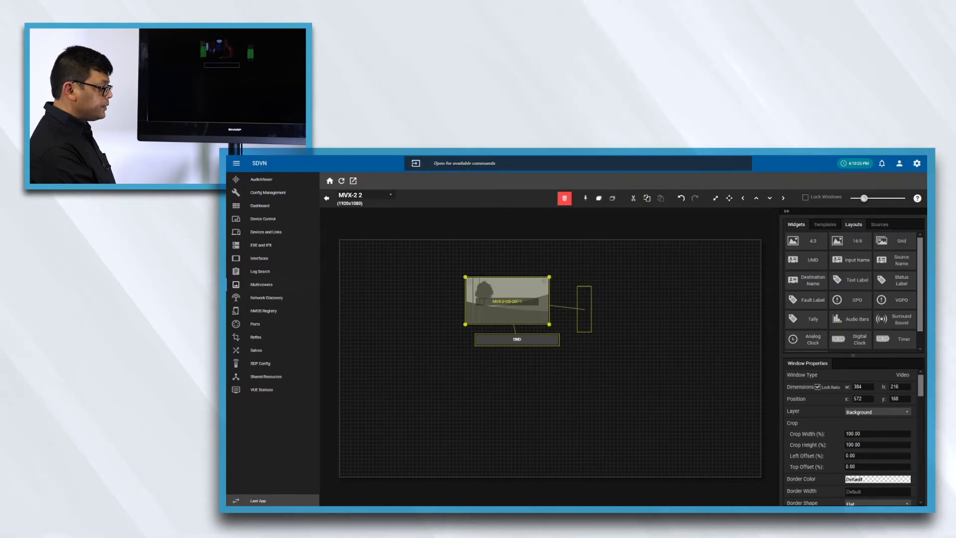
click(853, 224)
drag(818, 281, 645, 335)
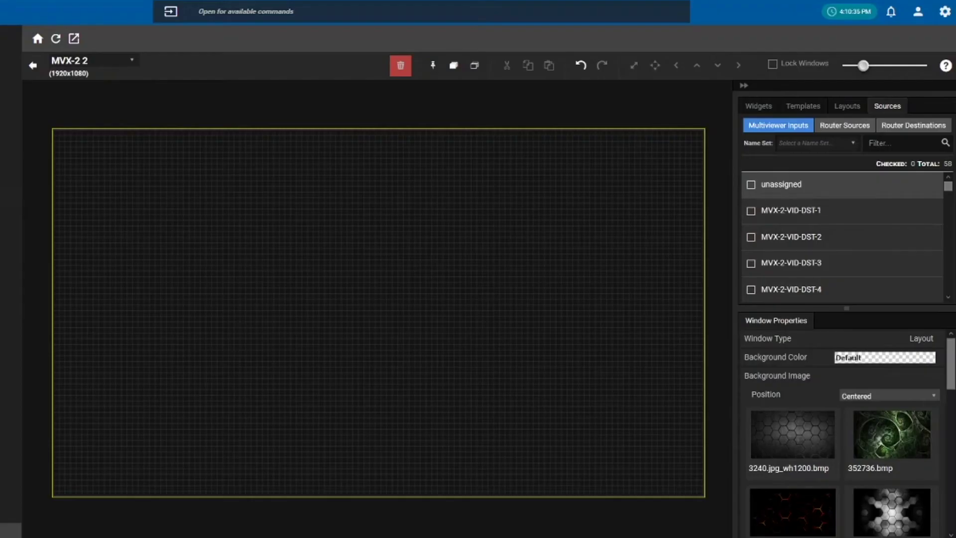
Create a grid of 16:9 video windows with 2 rows and 2 columns on the empty canvas
click(758, 106)
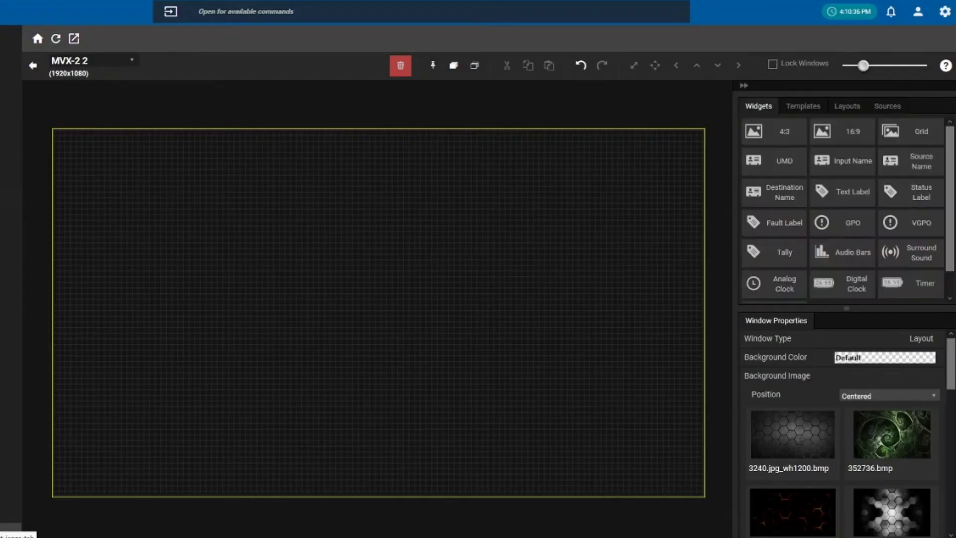
drag(910, 130, 607, 247)
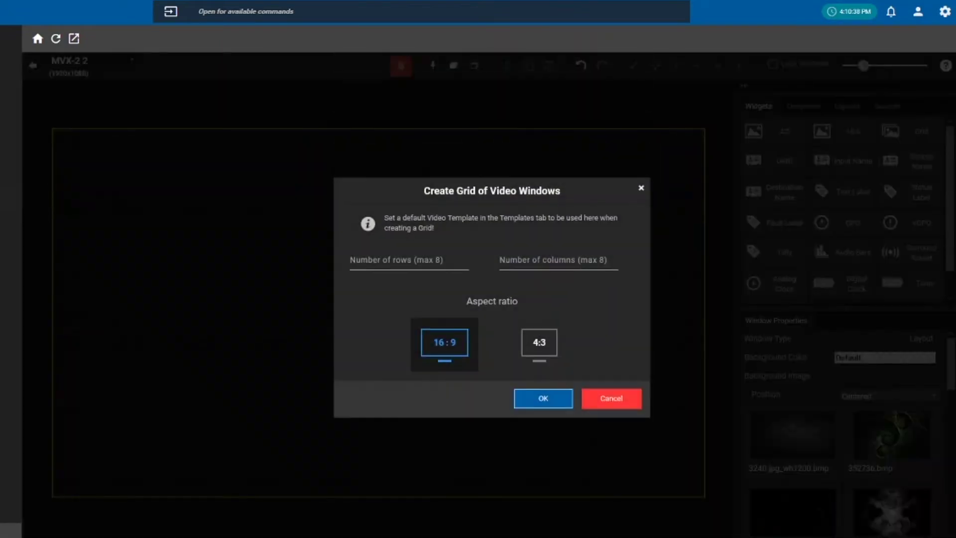
click(351, 262)
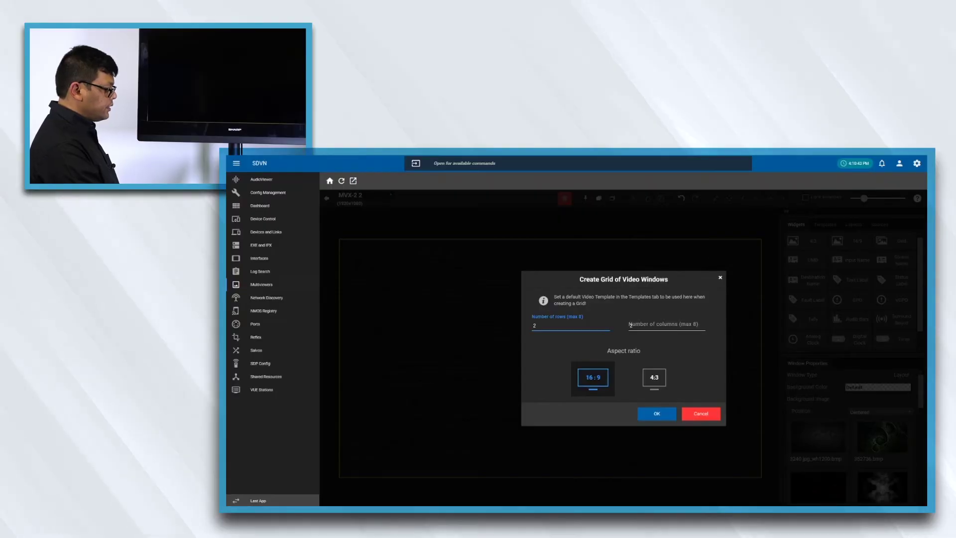
click(657, 413)
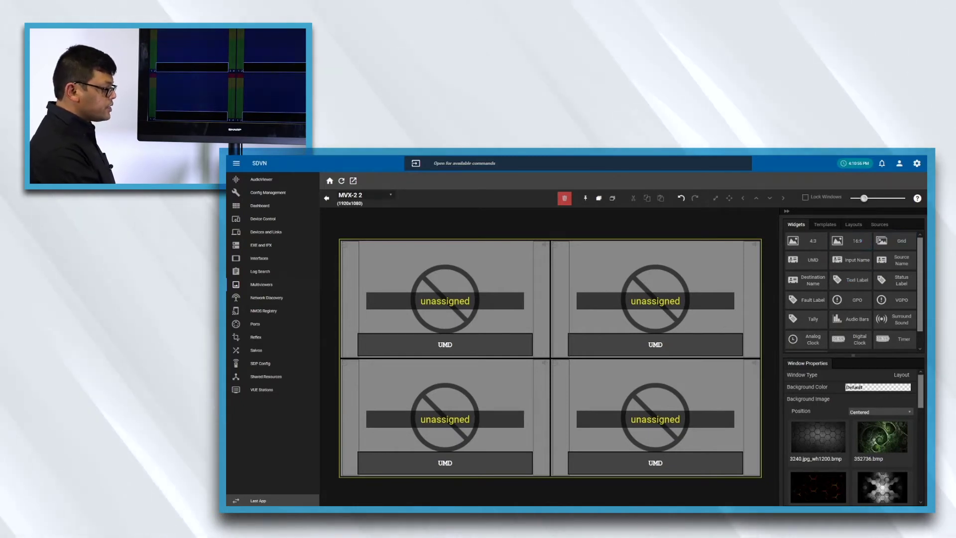
Assign MVX-2-VID-DST-1 and -2 to the upper grid windows and MVX-2-VID-DST-3 and -4 to the lower ones, from left to right
click(879, 224)
drag(816, 291, 448, 299)
drag(816, 309, 655, 298)
drag(817, 325, 443, 399)
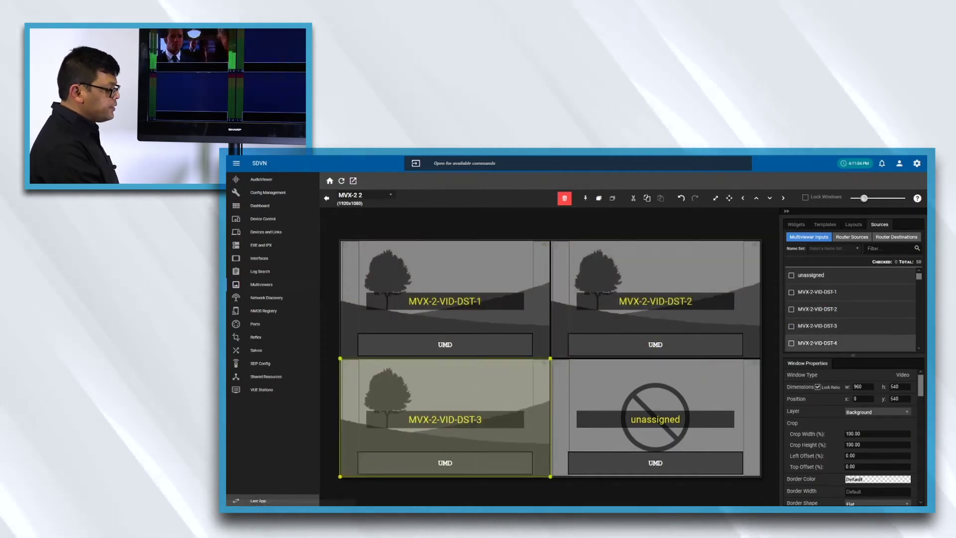
drag(817, 343, 655, 398)
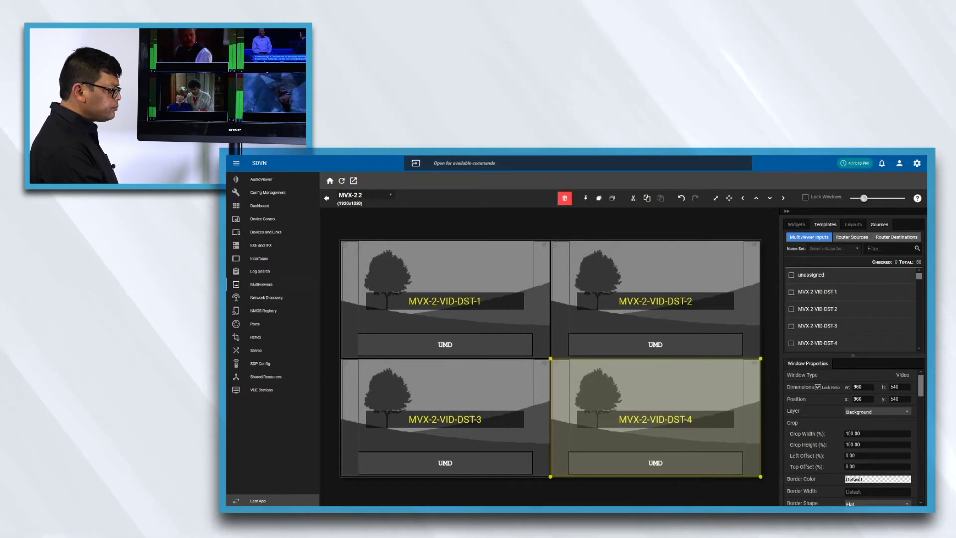
Add a Status Label to the MVX-2-VID-DST-1 window, about 304 × 97, in its upper right corner at about x 580, y 4
click(795, 224)
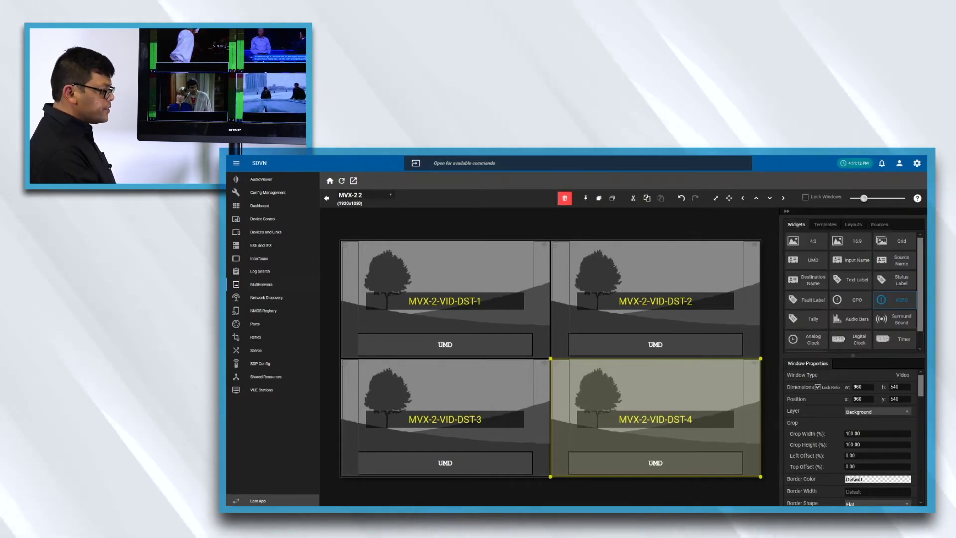
scroll(853, 291, down, 1)
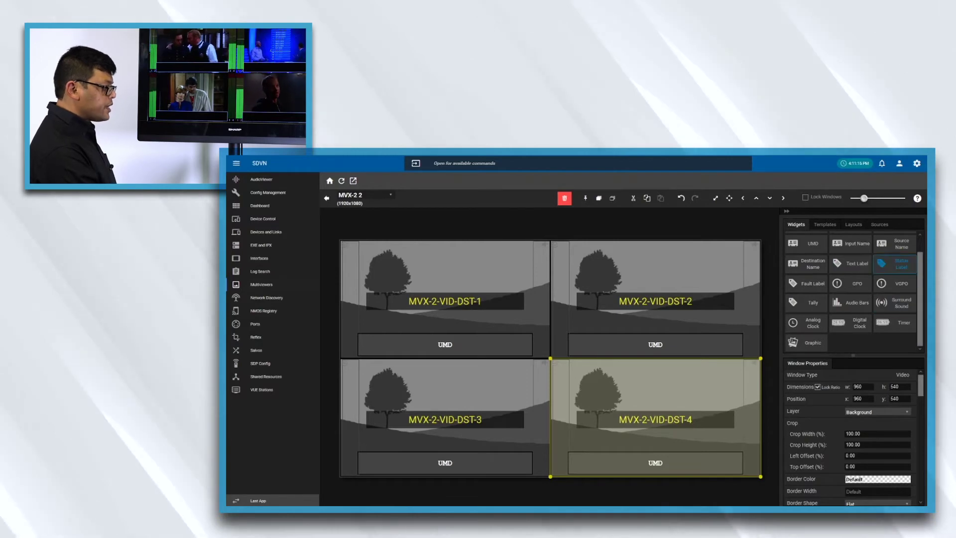
drag(891, 263, 469, 264)
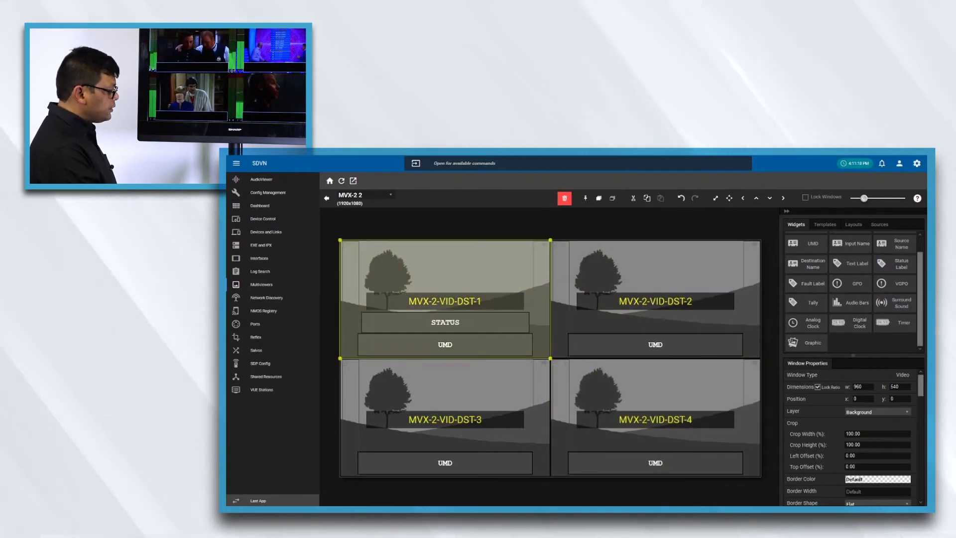
drag(445, 322, 449, 261)
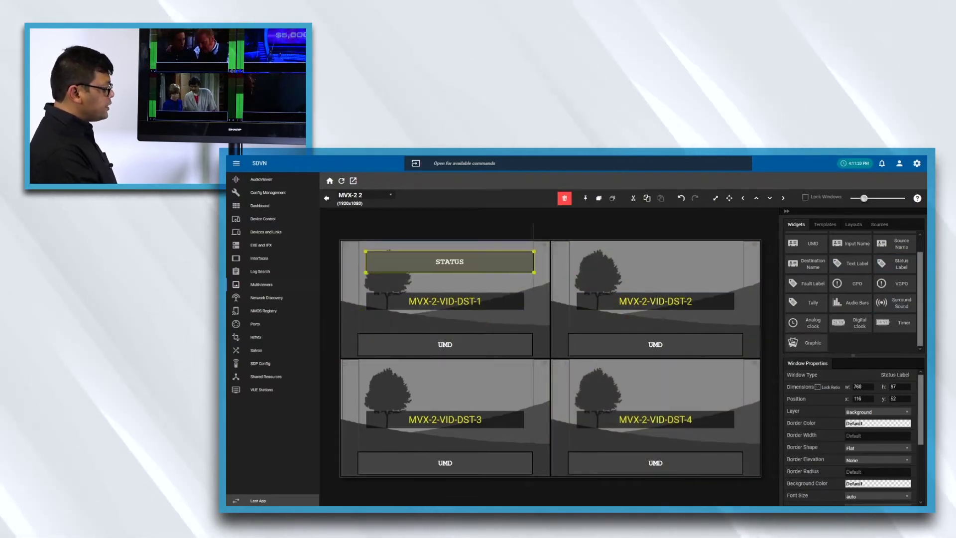
drag(365, 262, 500, 251)
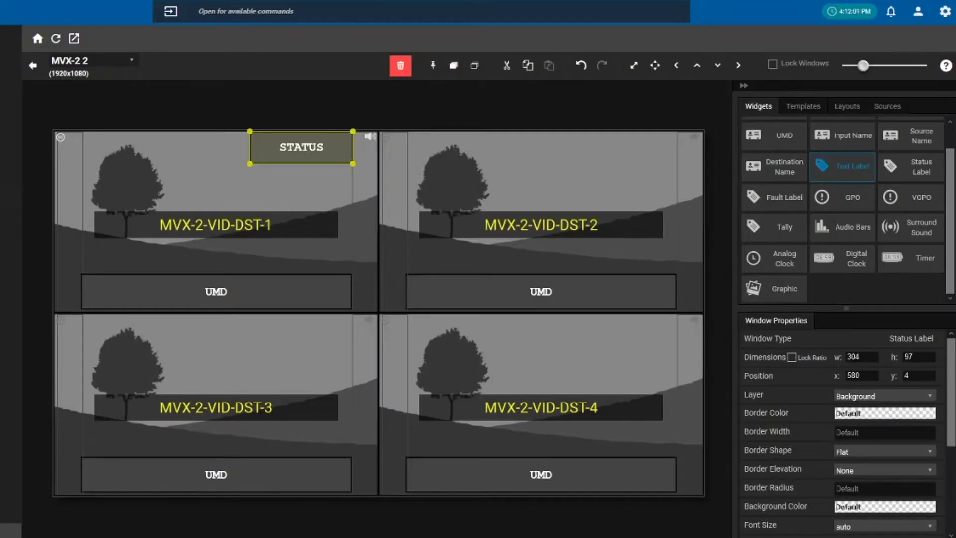
Add a Text Label to the MVX-2-VID-DST-2 window and set its label text to "cam1"
drag(856, 264, 656, 301)
drag(657, 188, 503, 200)
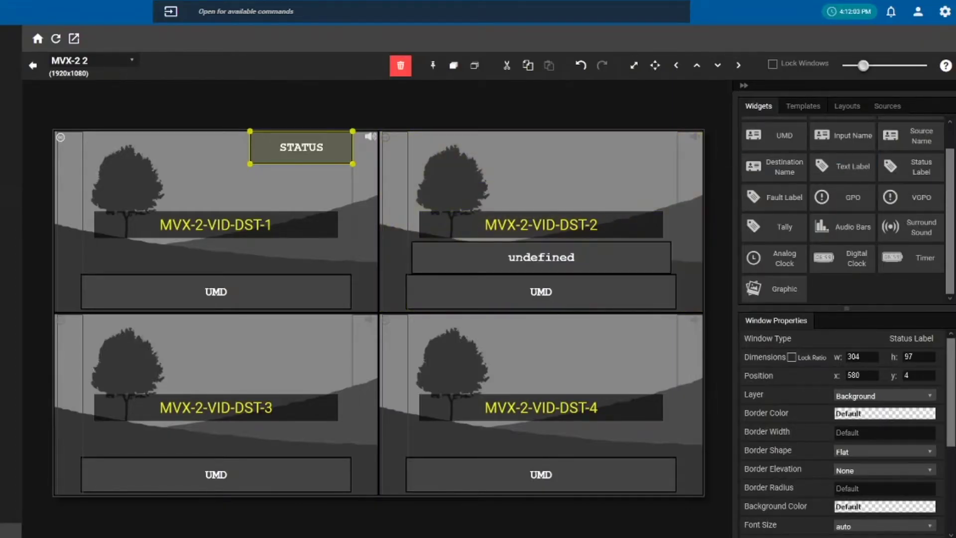
click(541, 257)
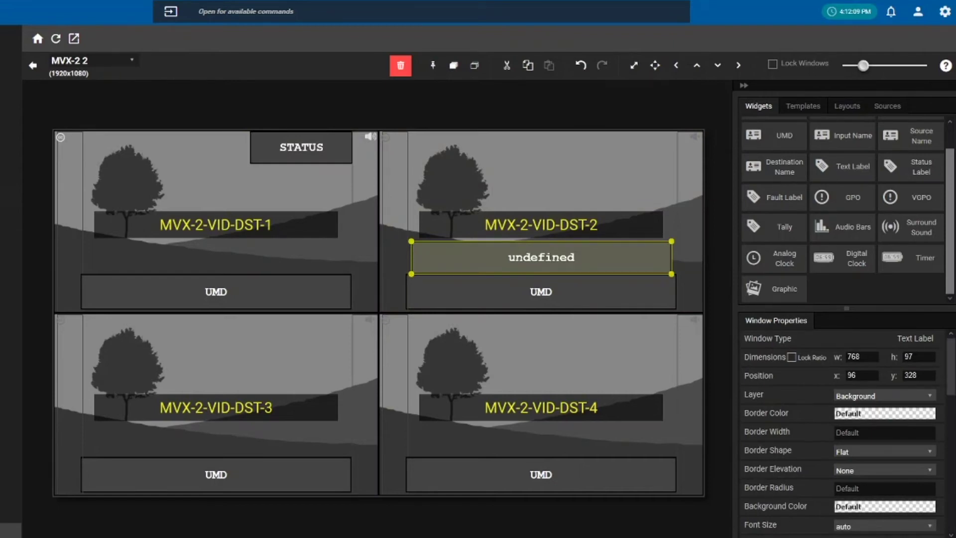
drag(951, 367, 950, 457)
double_click(851, 359)
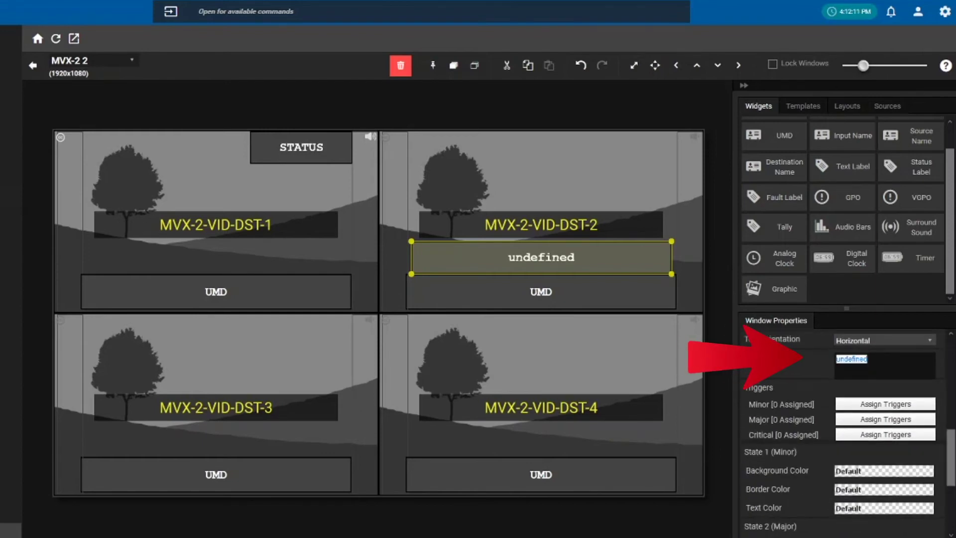
text(cam1)
key(Return)
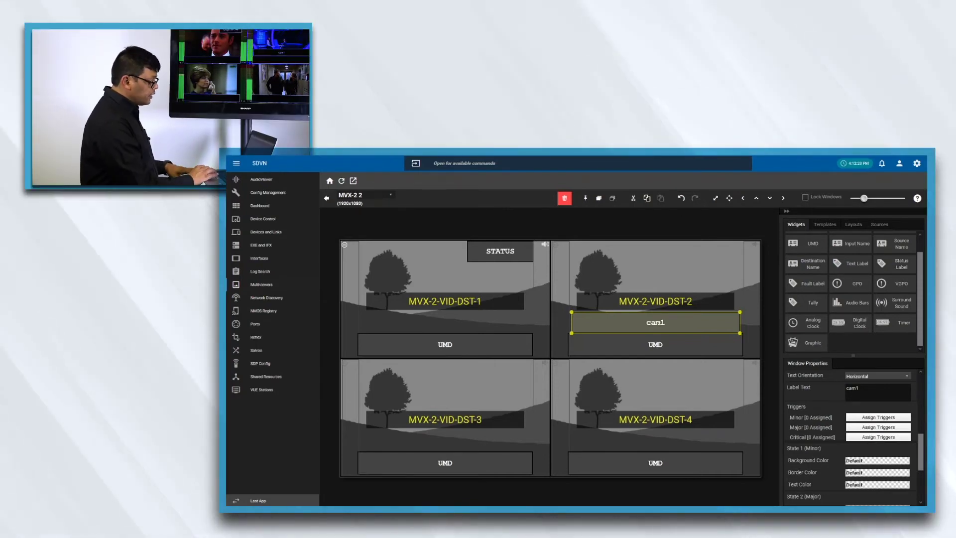
Select the MVX-2-VID-DST-1 and MVX-2-VID-DST-4 windows together and scale them to half size towards the canvas's upper left corner
click(662, 406)
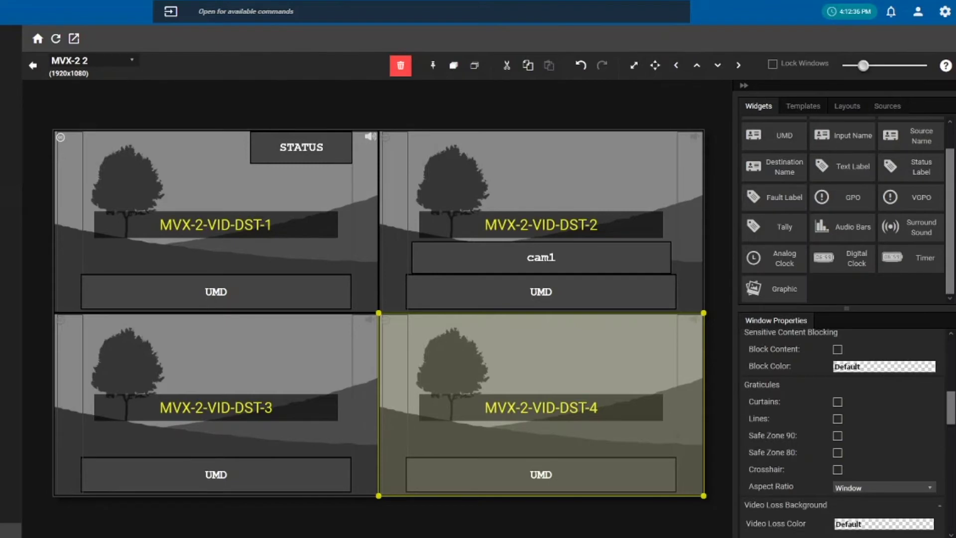
mouse_move(703, 495)
mouse_down()
mouse_move(602, 439)
mouse_move(703, 496)
mouse_up()
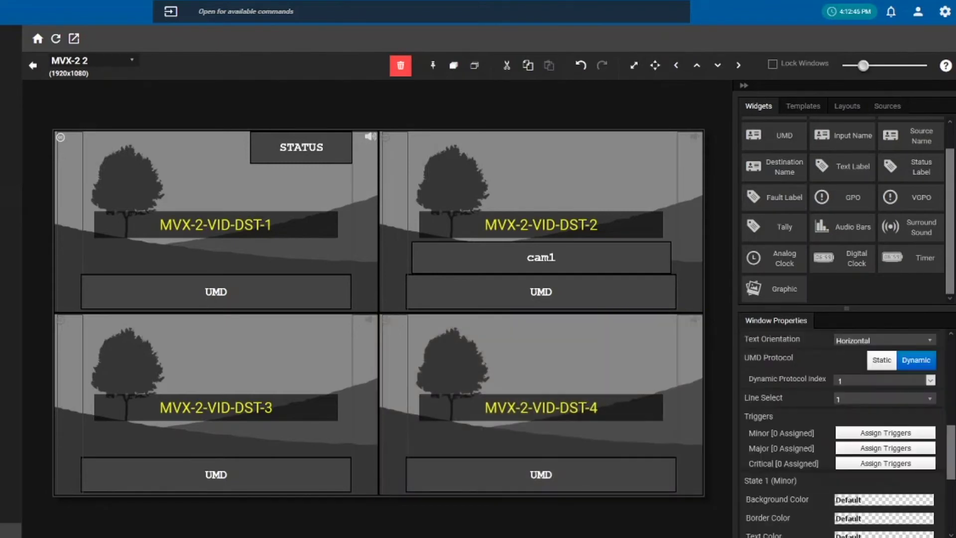
click(216, 175)
scroll(842, 428, up, 5)
key(ctrl+a)
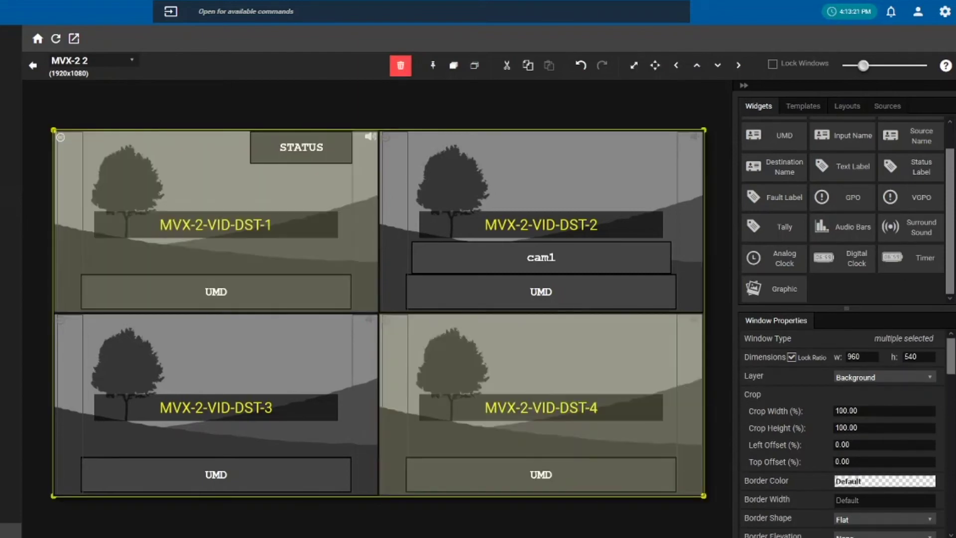
drag(703, 496, 378, 313)
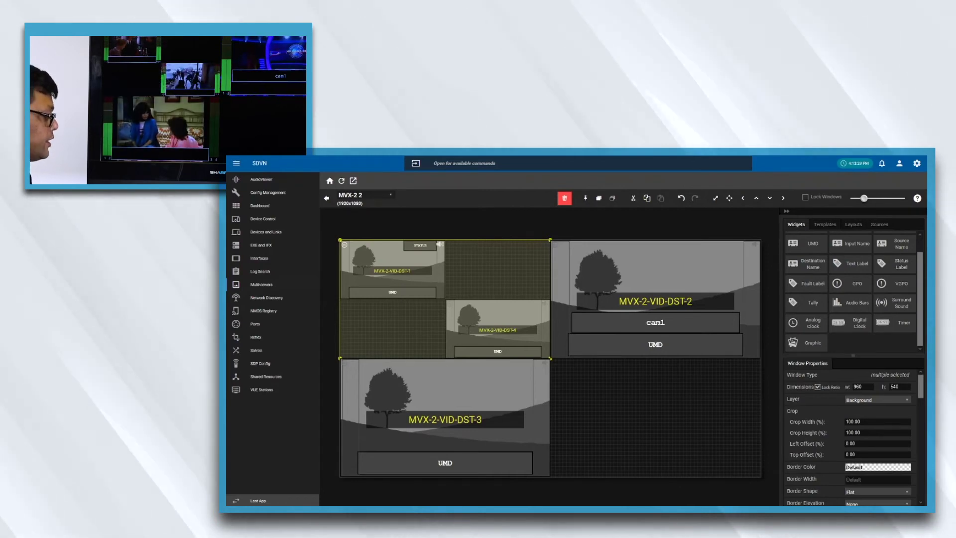
Shrink the MVX-2-VID-DST-3 window to about two thirds of its size, keeping its lower left corner in place
click(541, 398)
click(513, 388)
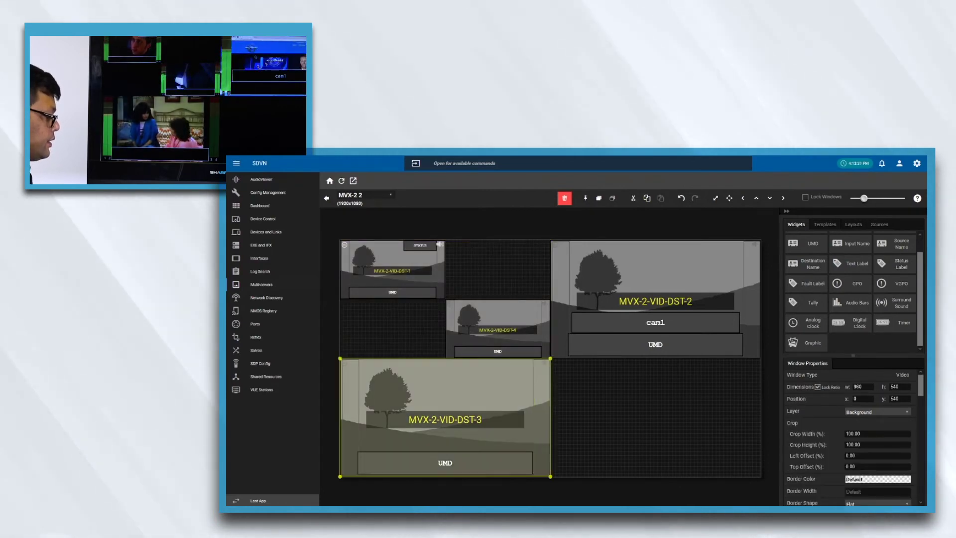
drag(550, 359, 477, 400)
Shrink the MVX-2-VID-DST-2 window to 480 × 270 at x 960, y 270, beside the MVX-2-VID-DST-4 window
click(655, 323)
click(561, 299)
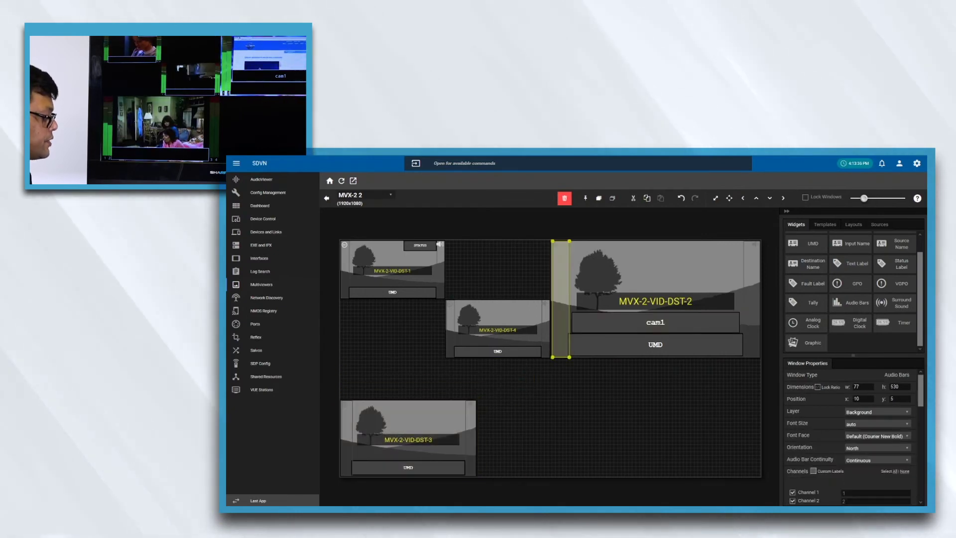
click(655, 271)
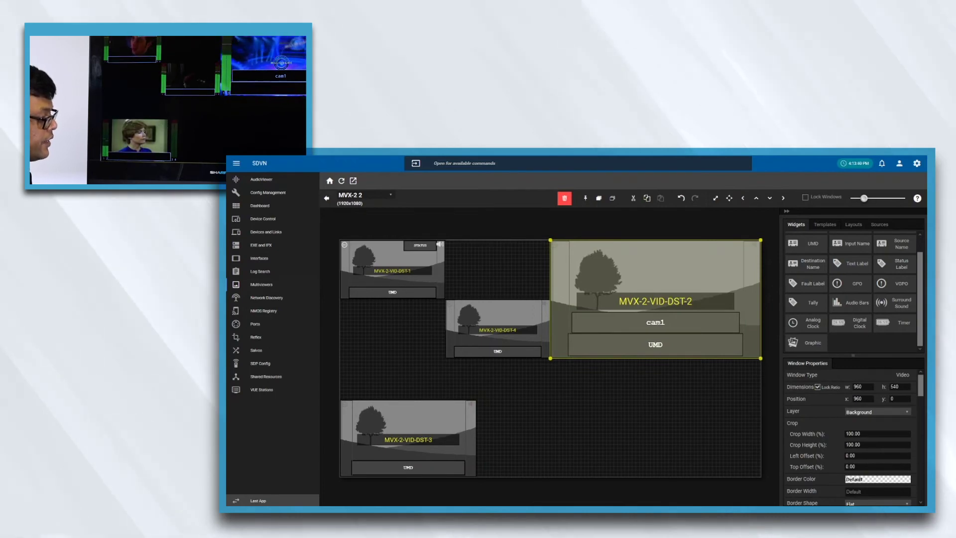
drag(760, 240, 655, 299)
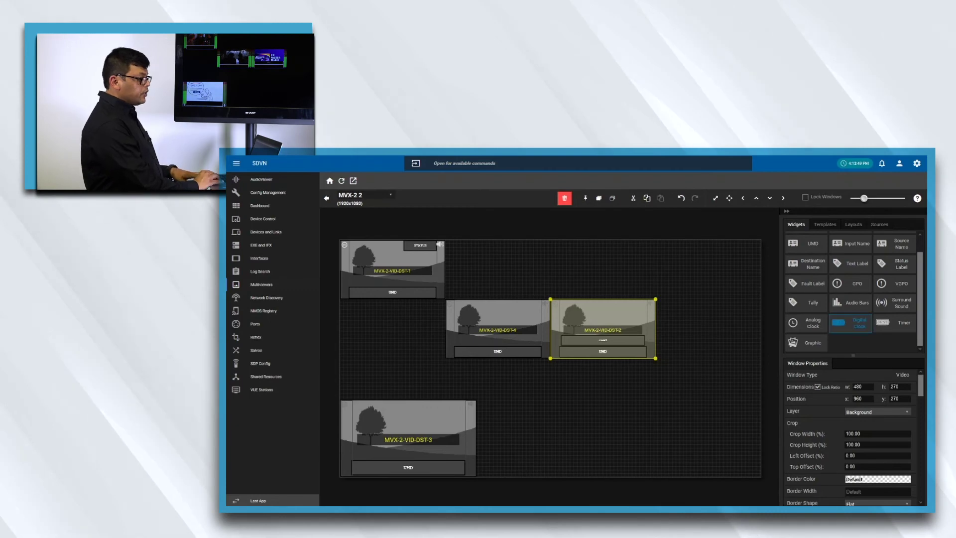
Place a Digital Clock in the canvas's lower middle area and a 256 × 256 Analog Clock at about x 1540, y 700
drag(852, 322, 600, 414)
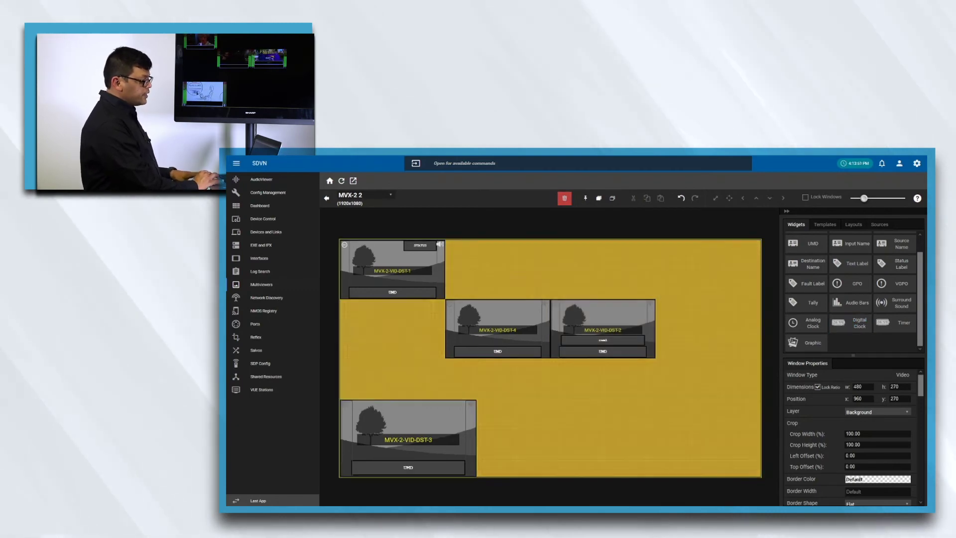
drag(807, 322, 690, 398)
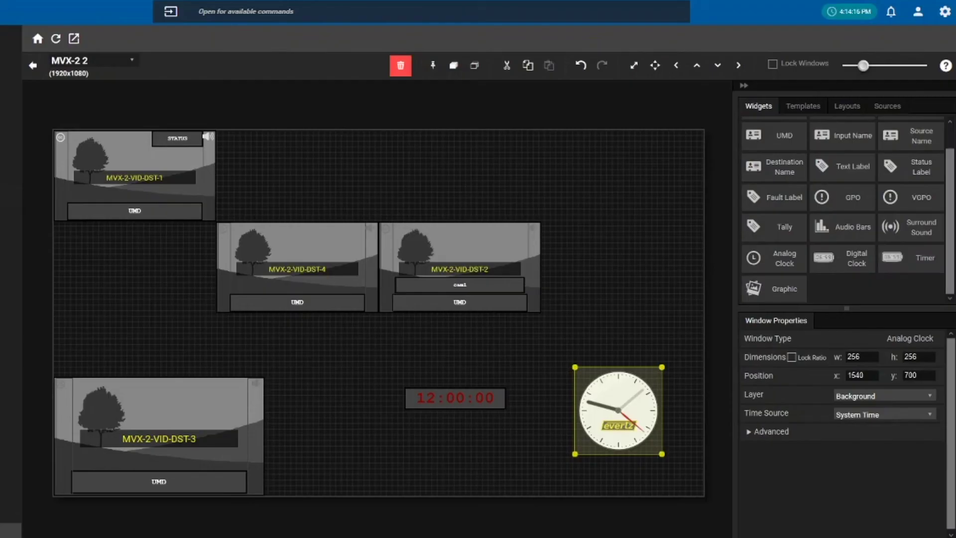
Place a Graphic widget above the analog clock at about x 1608, y 232 and give it the white projector image
click(787, 283)
drag(779, 285, 628, 224)
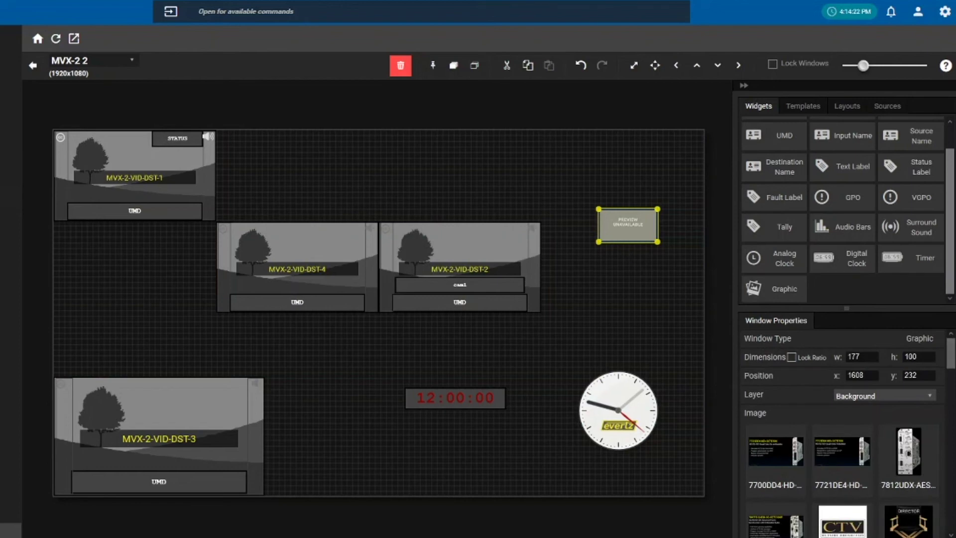
scroll(841, 448, down, 6)
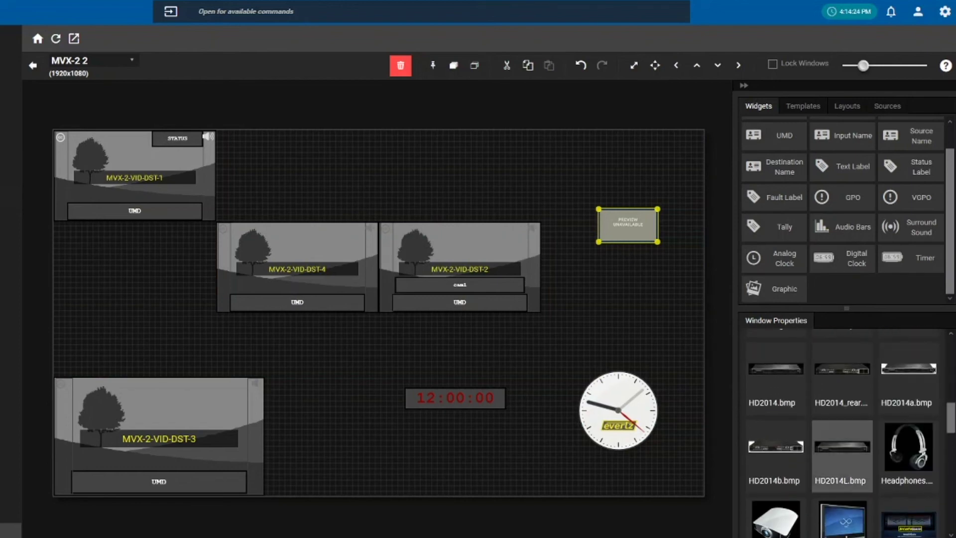
click(775, 517)
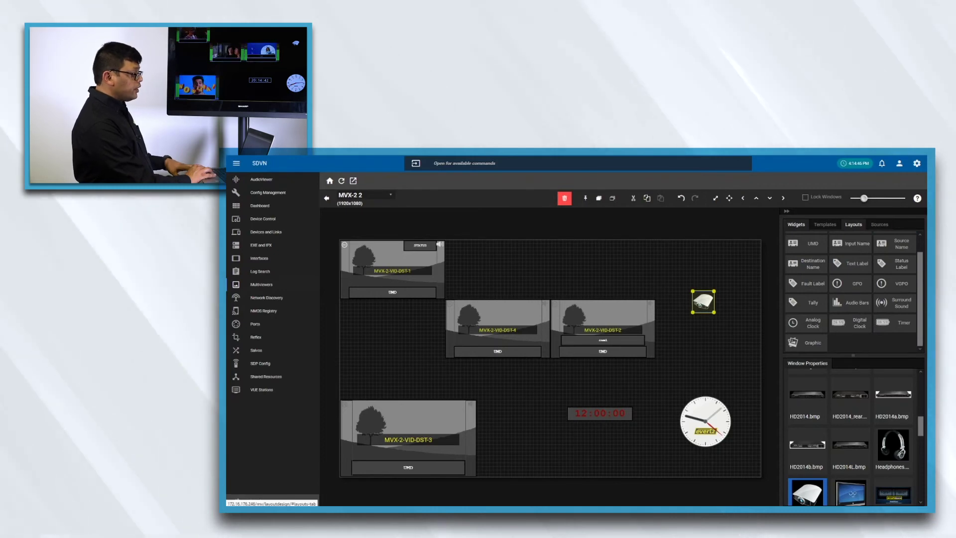
Apply the saved layout "ketan" to the canvas
click(853, 225)
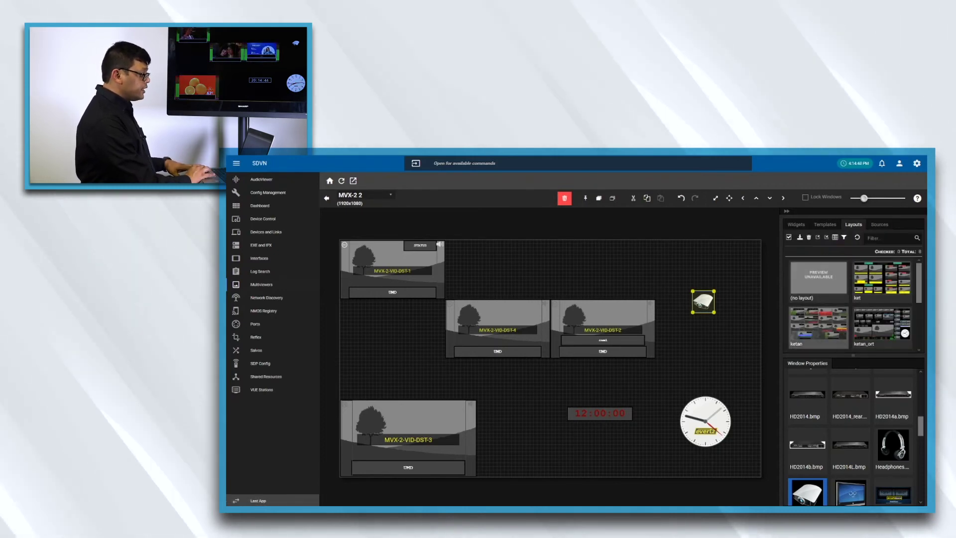
drag(818, 326, 612, 308)
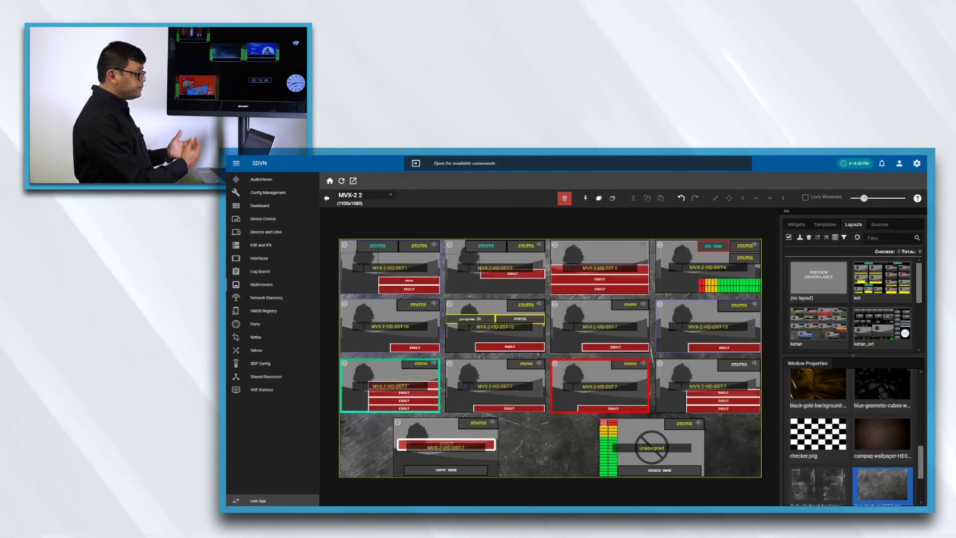